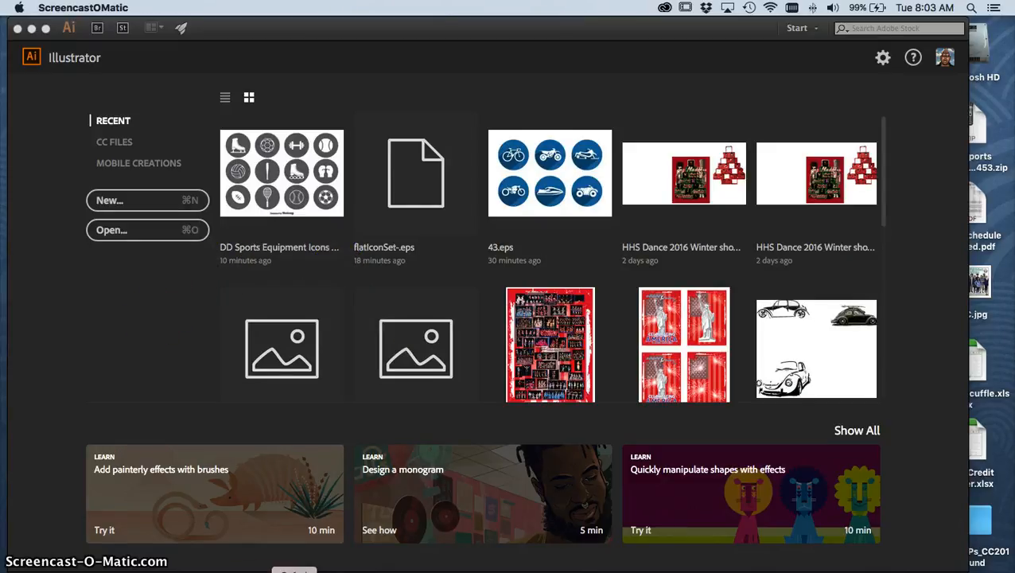
Switch to Safari and look through the B3 - Digital Arts 2 group's posts on Edmodo for the assignment.
left_click(294, 571)
scroll(158, 226, "up", 10)
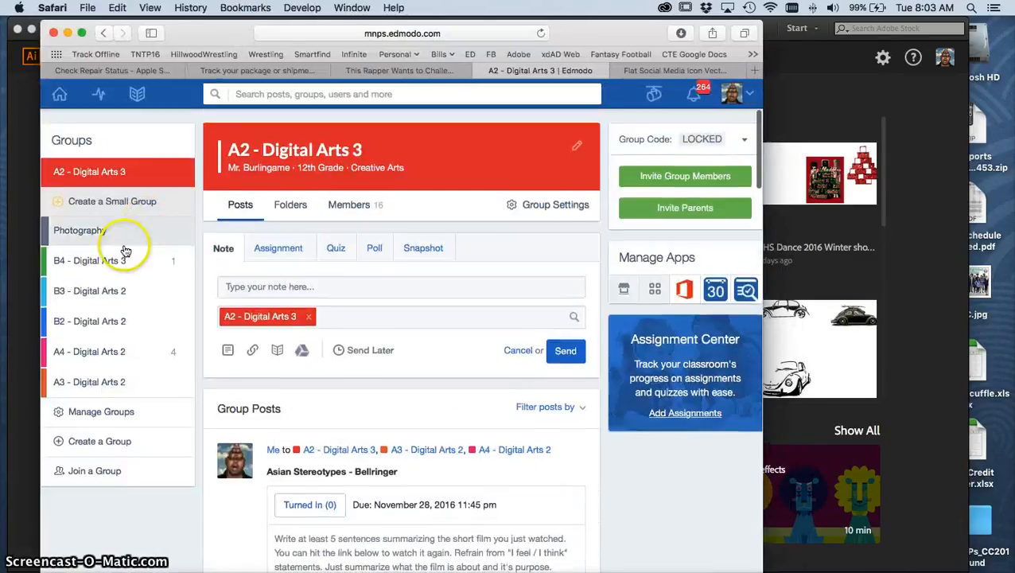
left_click(93, 292)
scroll(454, 443, "down", 1)
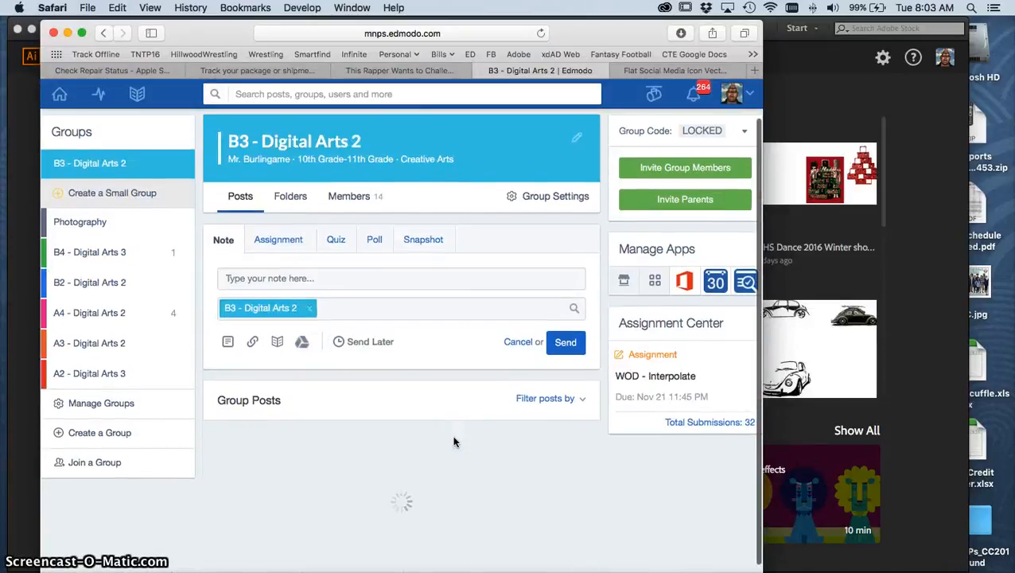
scroll(454, 443, "down", 10)
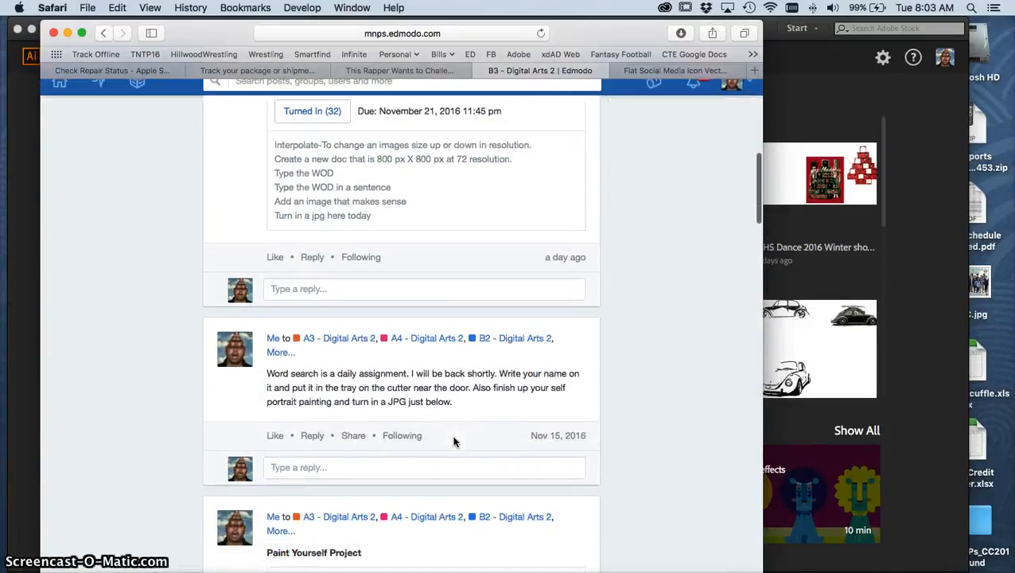
scroll(454, 443, "down", 3)
scroll(454, 442, "up", 4)
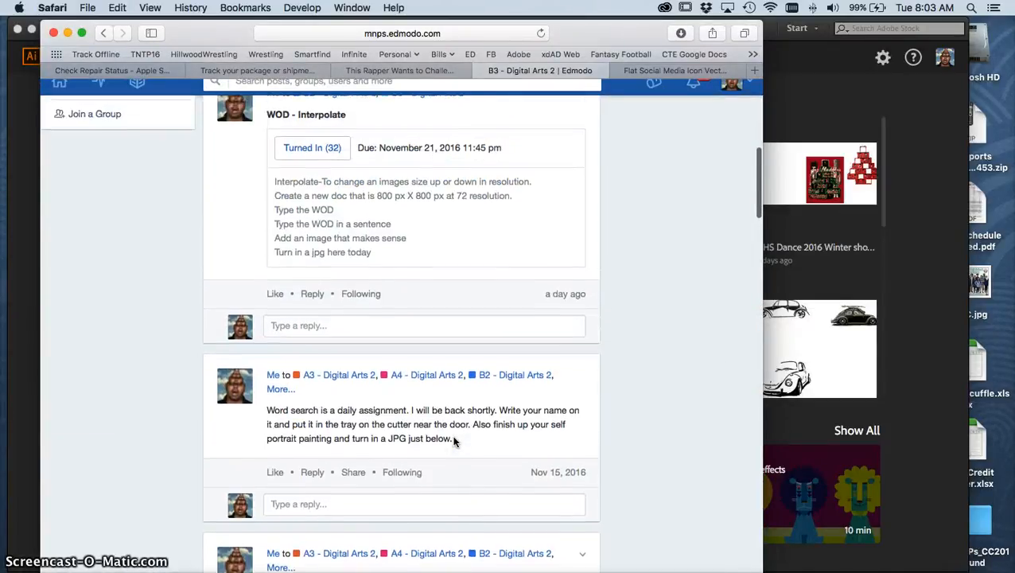
scroll(454, 442, "up", 5)
Read the Vector Illustration Practice assignment in the A3 - Digital Arts 2 group, and minimize the browser window.
left_click(99, 341)
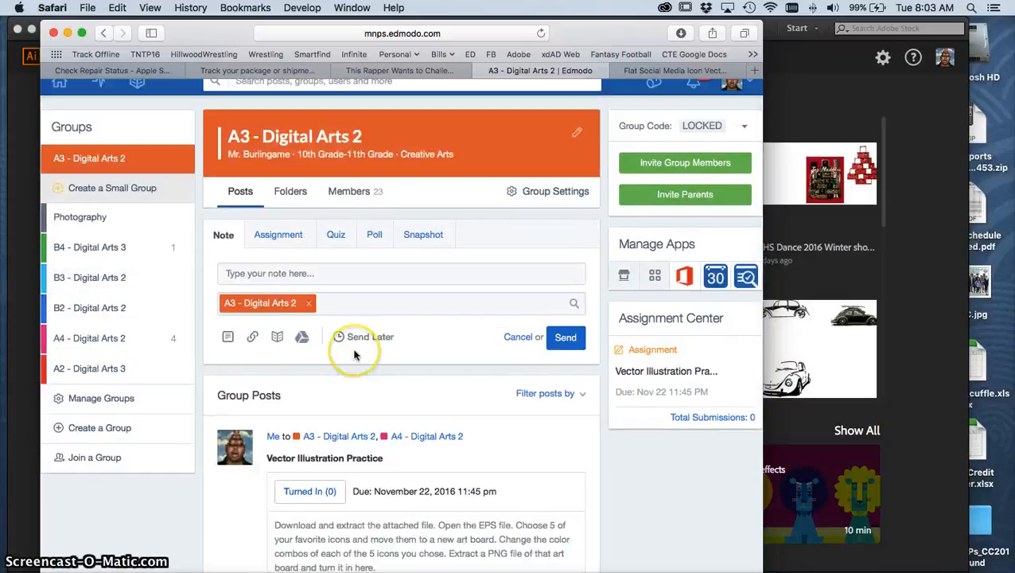
scroll(354, 355, "down", 5)
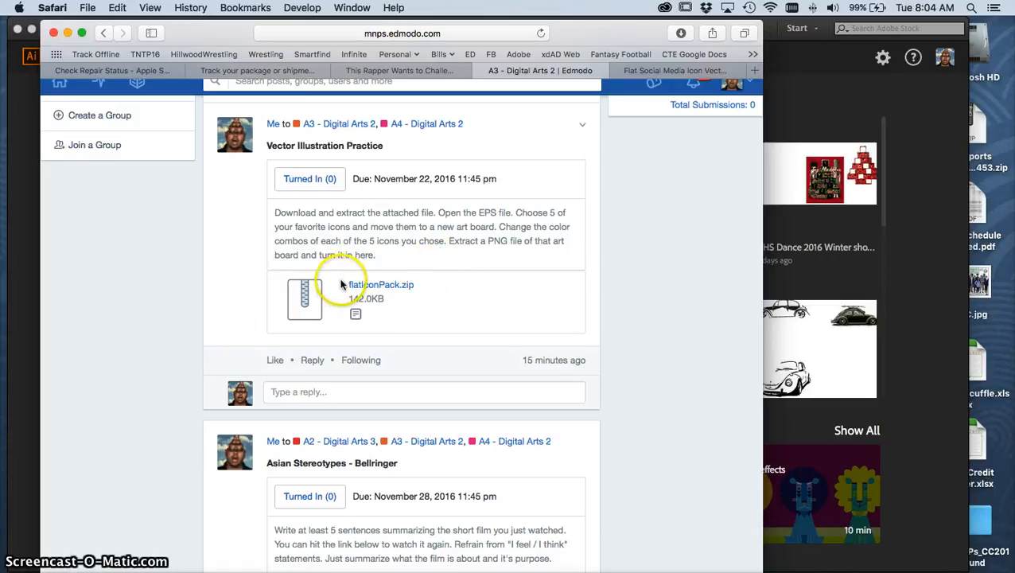
scroll(340, 284, "up", 1)
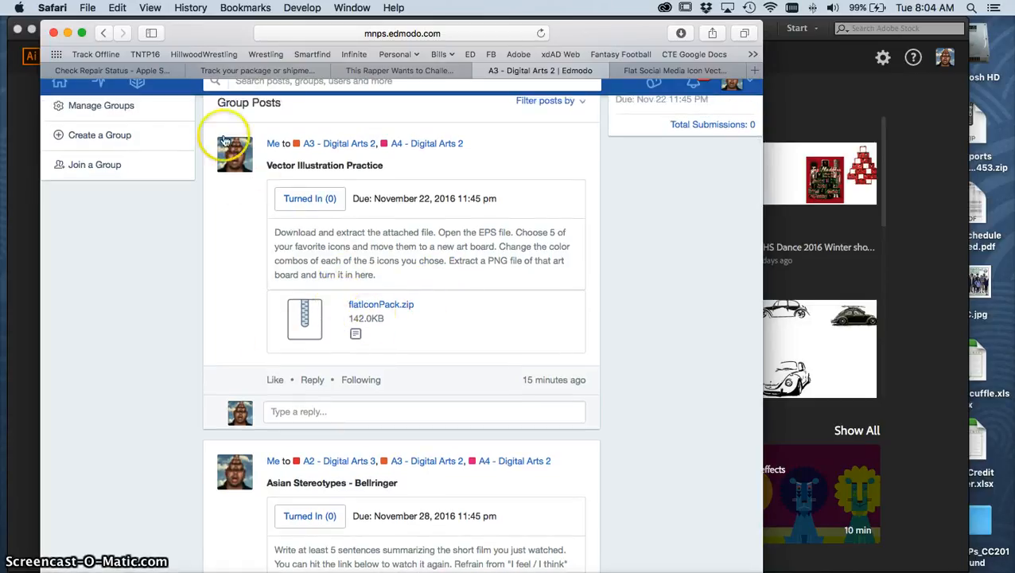
left_click(68, 33)
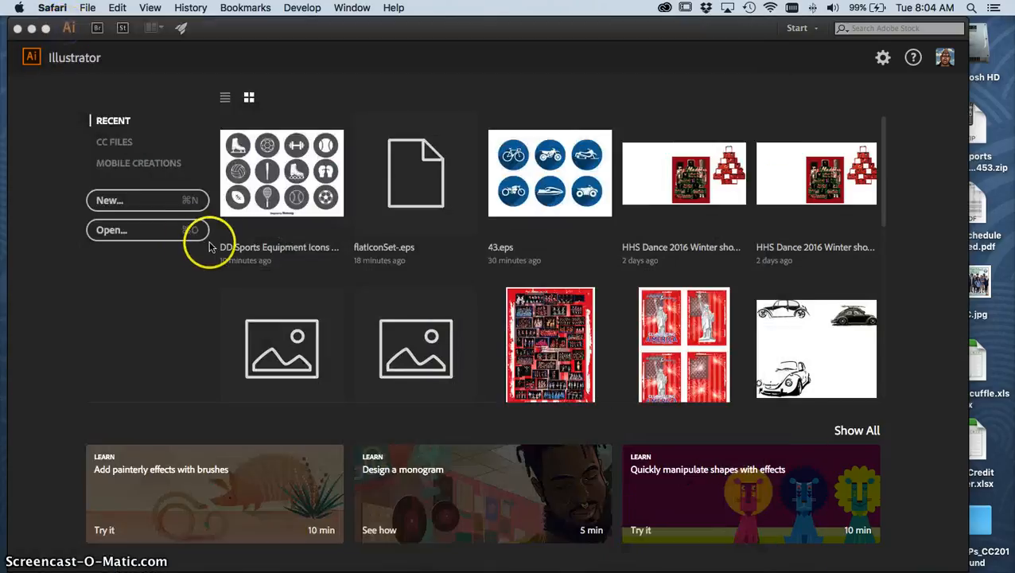
Switch to Illustrator and open the flatIconSet-.eps file from the flatIconPack folder on the Desktop.
left_click(77, 286)
left_click(116, 230)
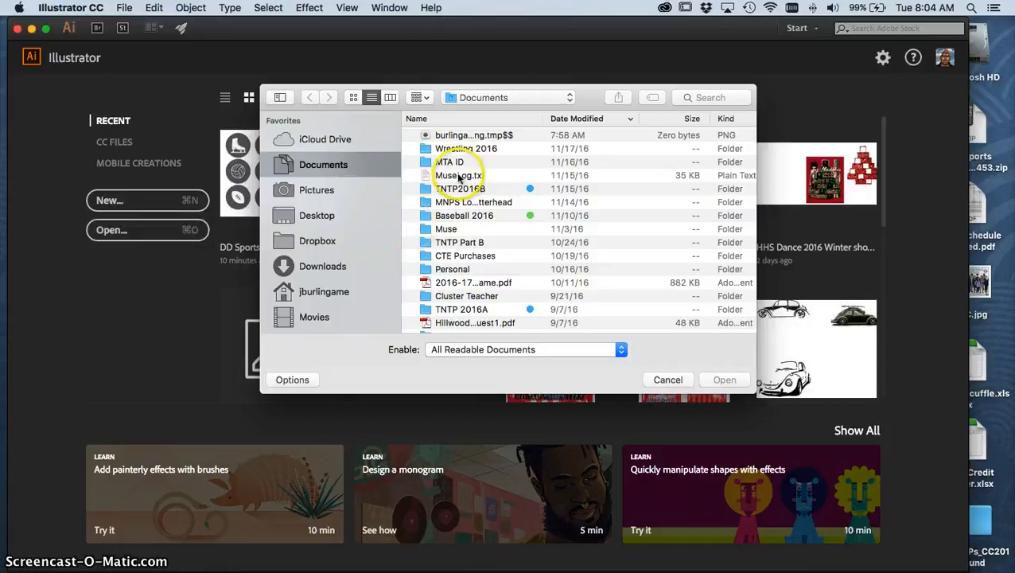
left_click(318, 221)
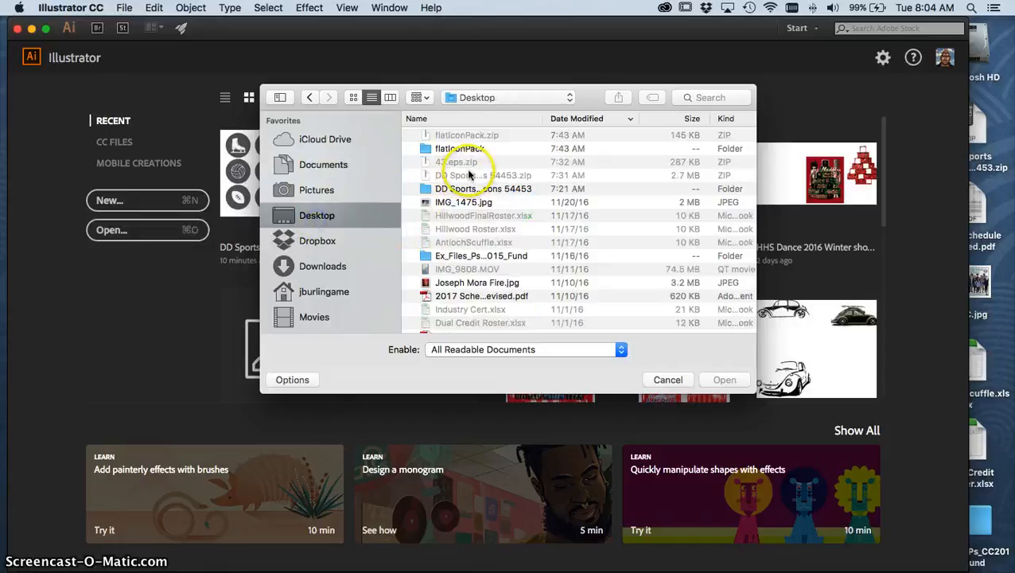
double_click(427, 150)
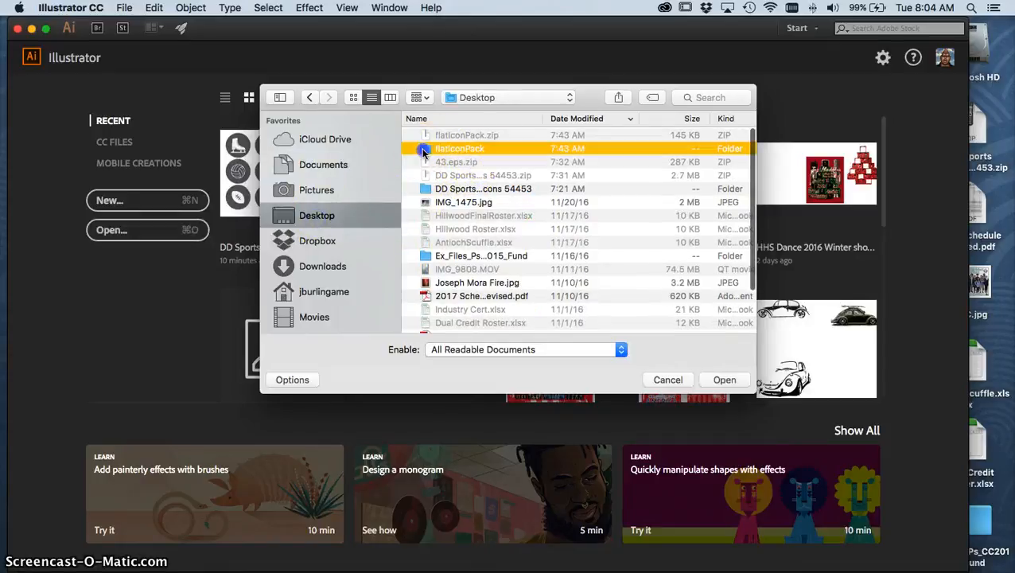
left_click(421, 136)
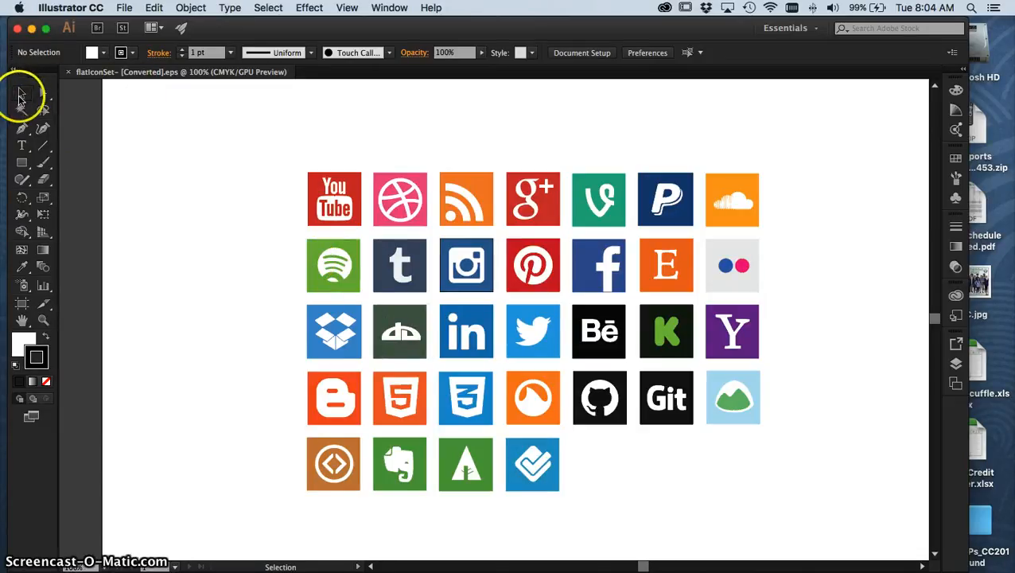
Try moving the entire icon group up and to the left, and undo the move.
left_click(494, 329)
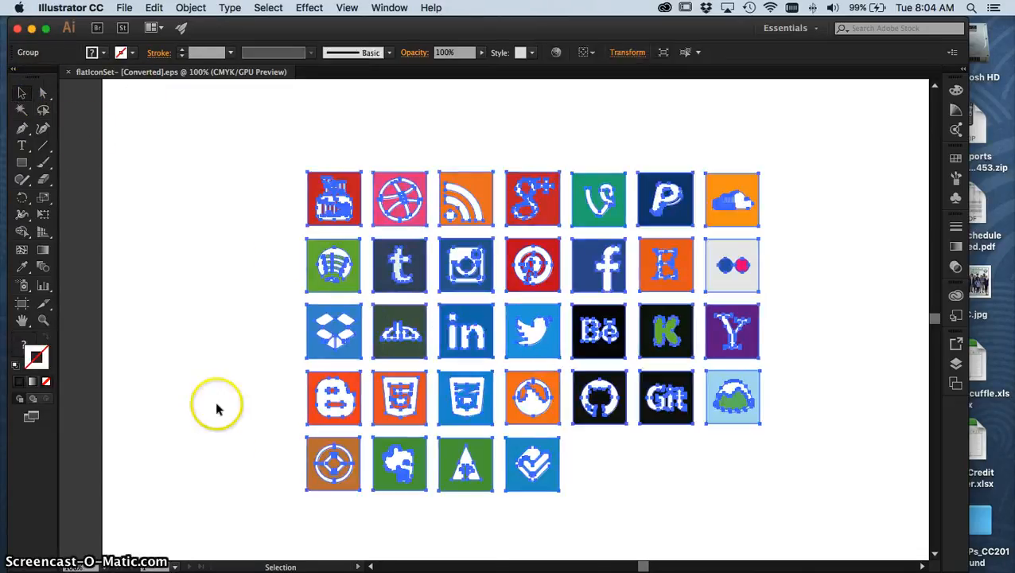
left_click_drag(653, 268, 576, 256)
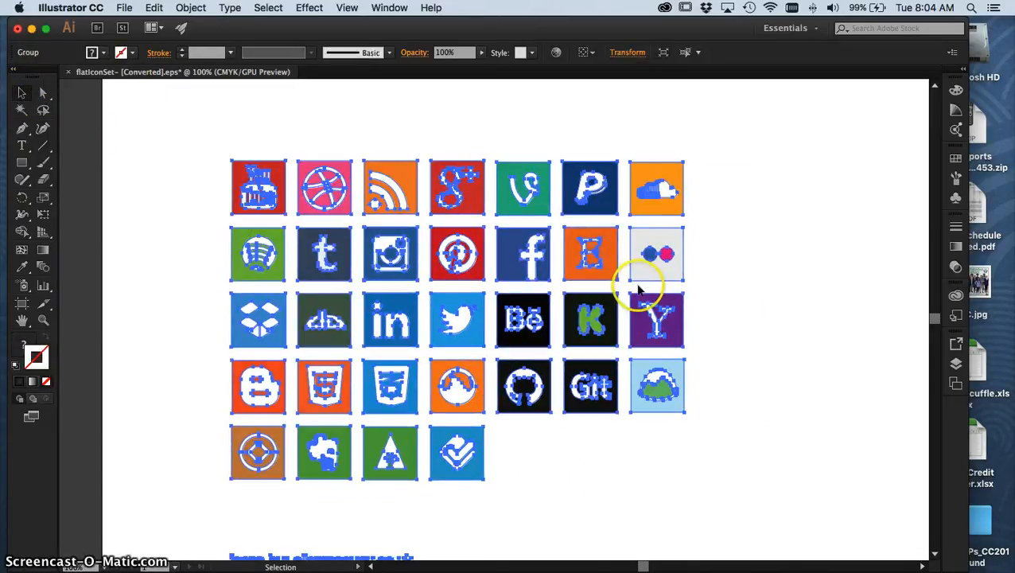
key("super+z")
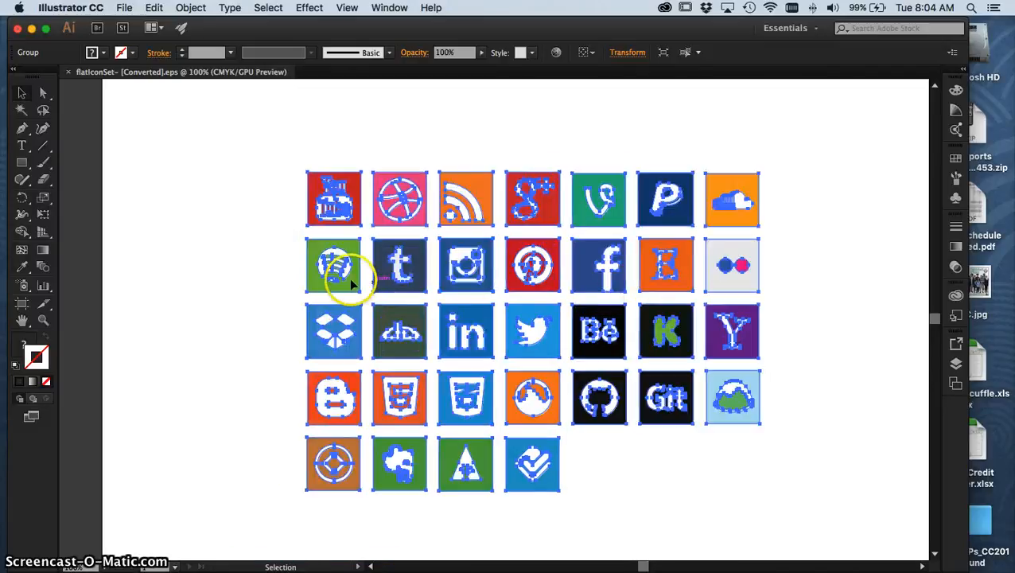
Enter isolation mode on the icon group so its individual parts can be selected.
left_click(203, 229)
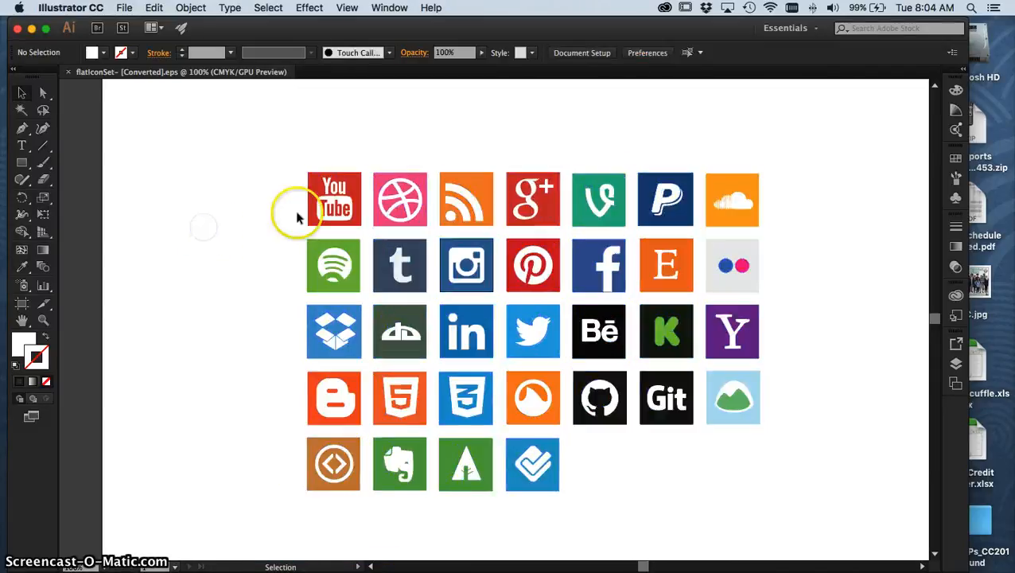
left_click(320, 205)
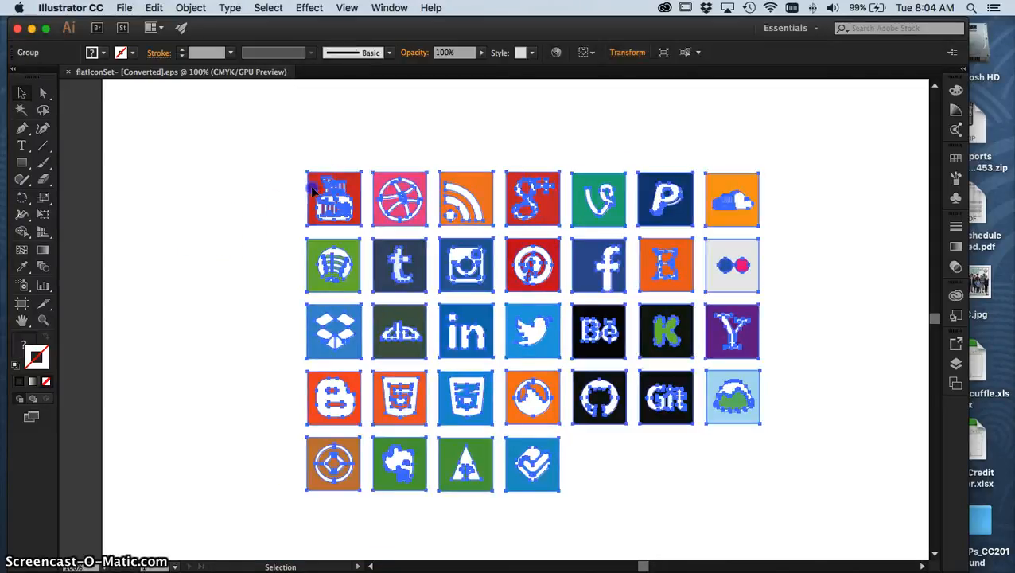
double_click(313, 189)
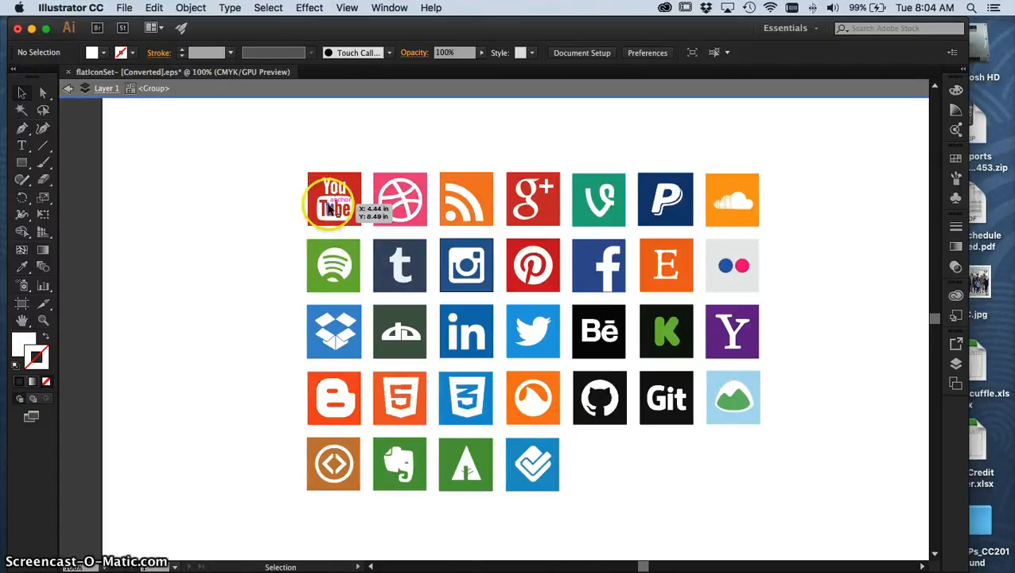
Try moving the backgrounds of the YouTube and SoundCloud icons separately, and undo the moves.
left_click_drag(353, 206, 317, 206)
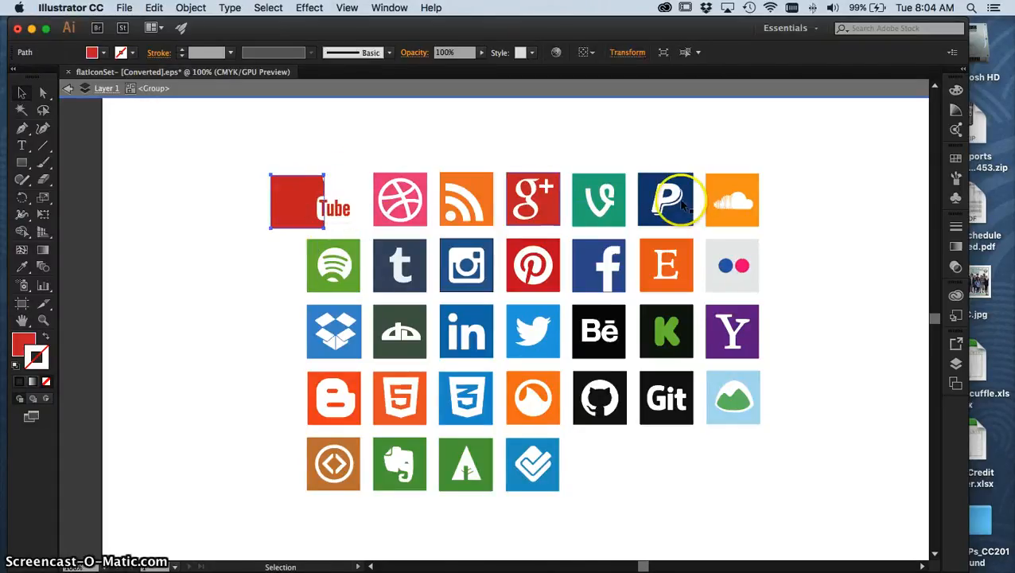
left_click_drag(730, 191, 757, 188)
key("super+z")
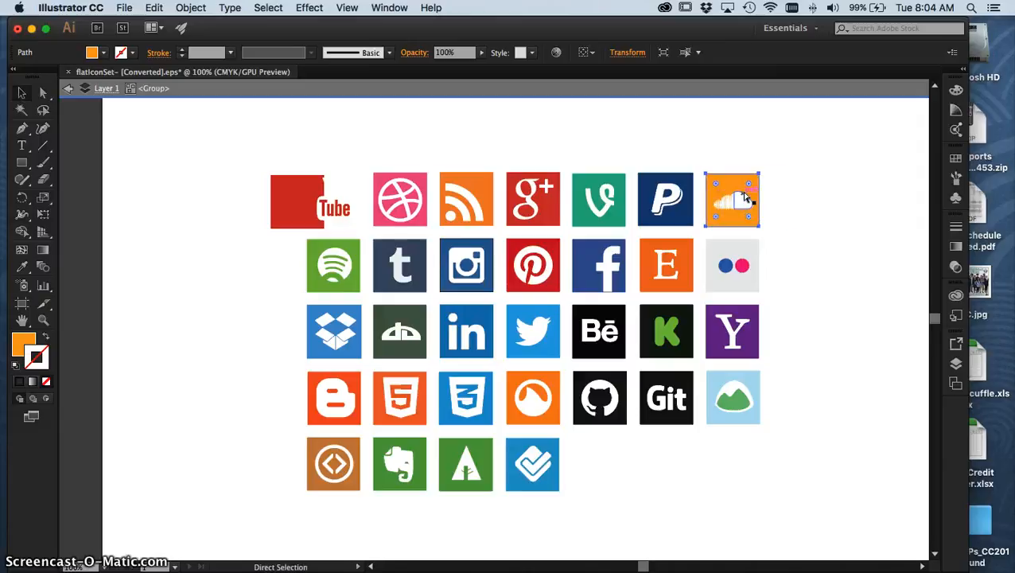
key("super+z")
left_click(239, 149)
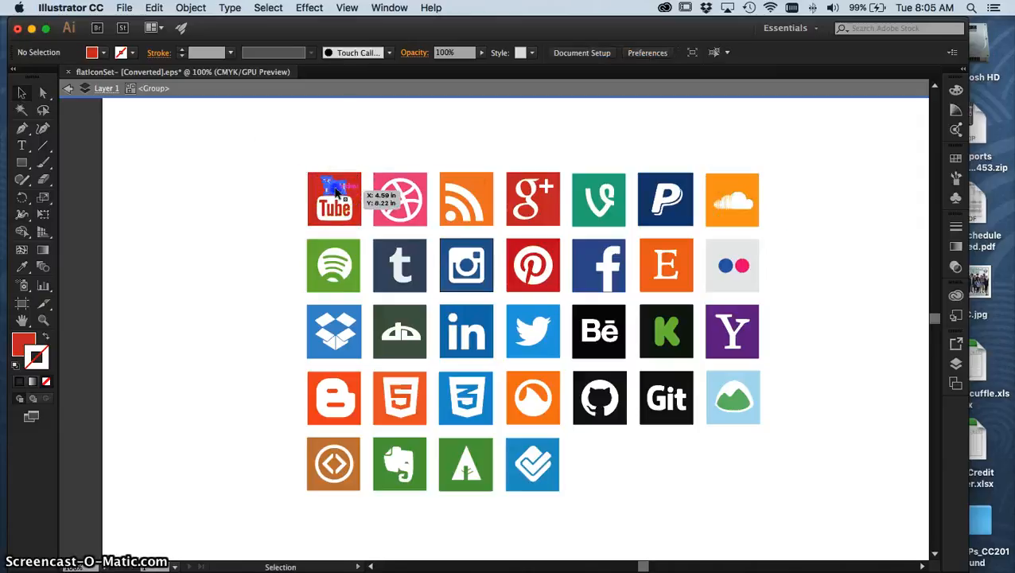
Try moving the YouTube icon's lettering and background away from the grid piece by piece, and undo the moves.
left_click_drag(336, 190, 255, 183)
left_click_drag(337, 213, 253, 180)
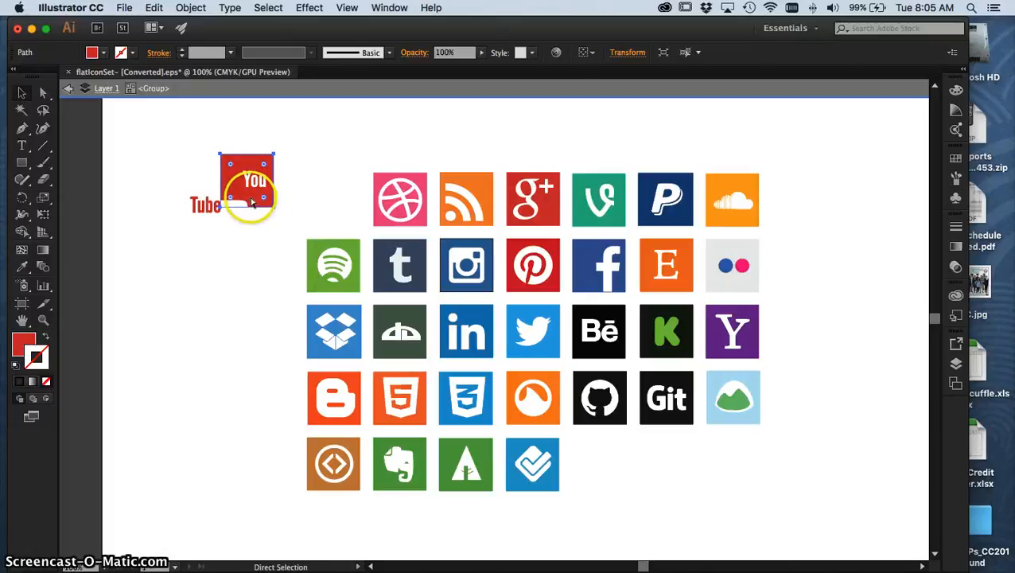
key("super+z")
key("super+z")
key("super+z")
key("super+z")
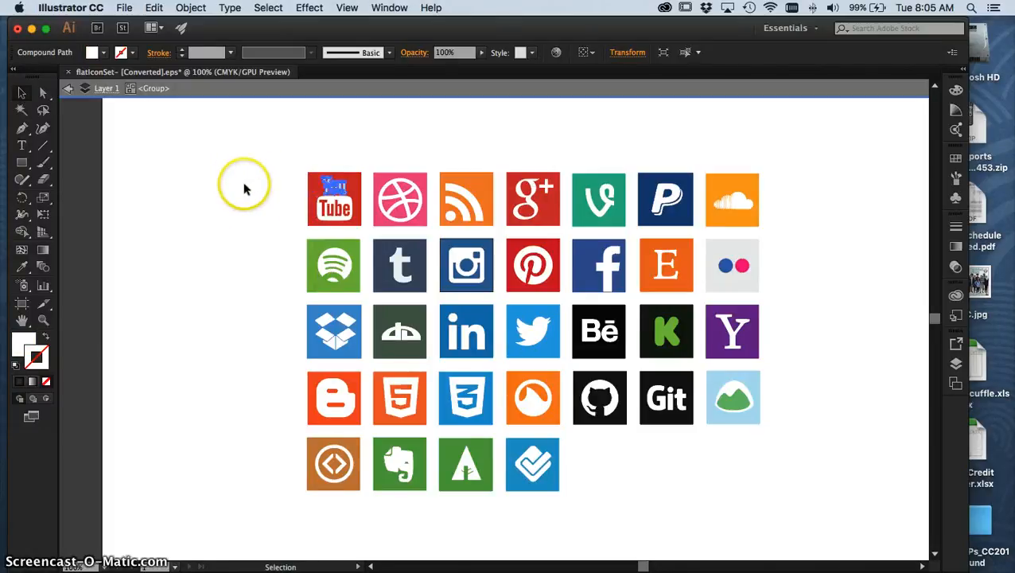
Select all the parts of the YouTube icon together with a selection marquee.
left_click(244, 176)
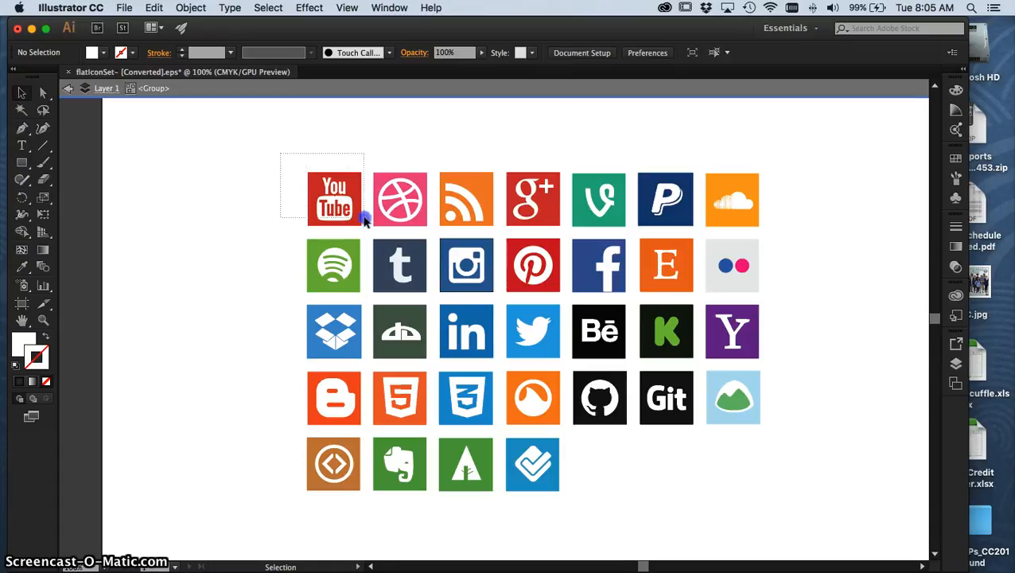
left_click_drag(369, 234, 367, 233)
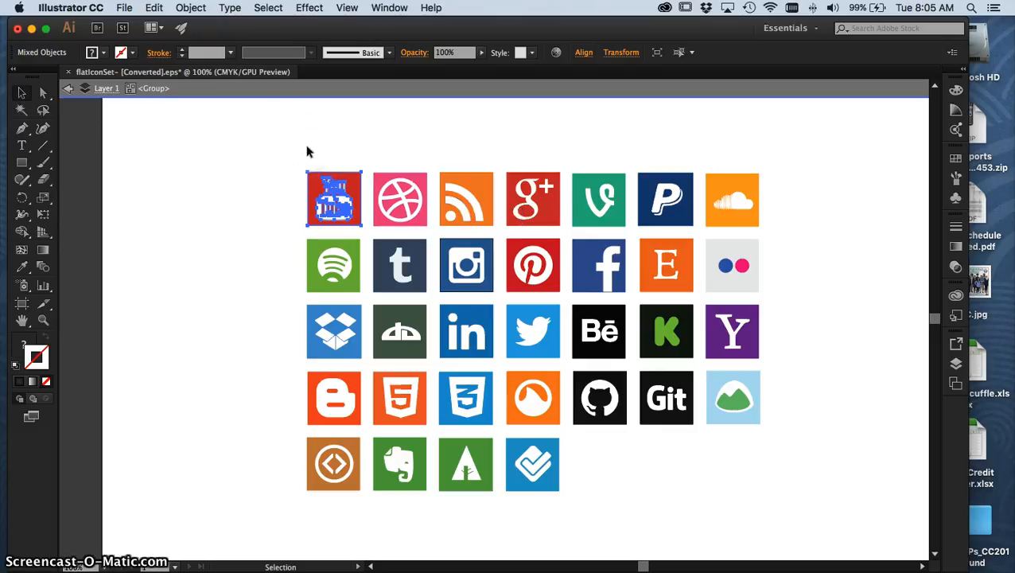
Add a second artboard about 8.89 by 8.93 in to the right of the existing one, aligned with its top edge.
key("super+minus")
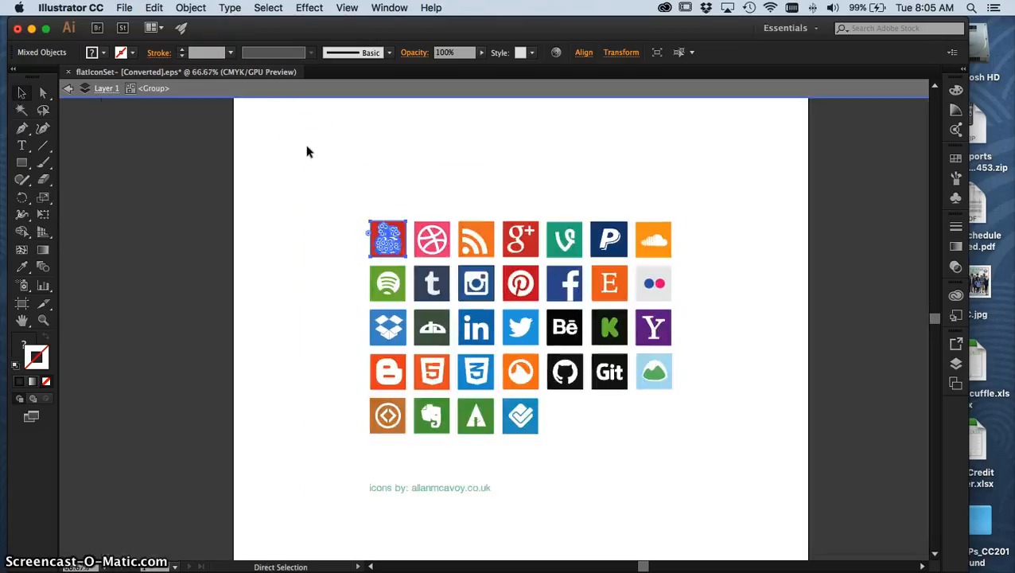
key("super+minus")
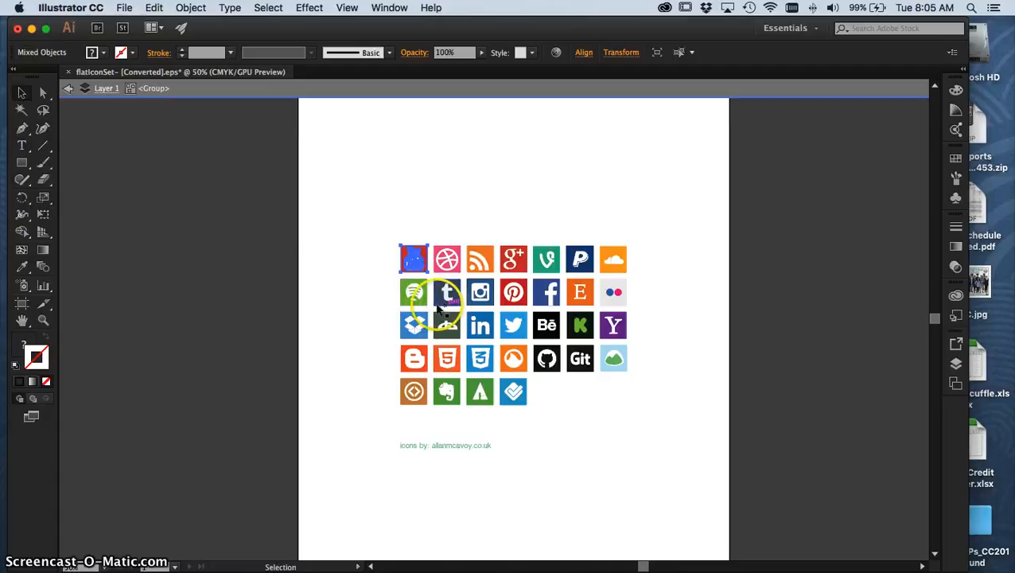
left_click_drag(472, 282, 382, 318)
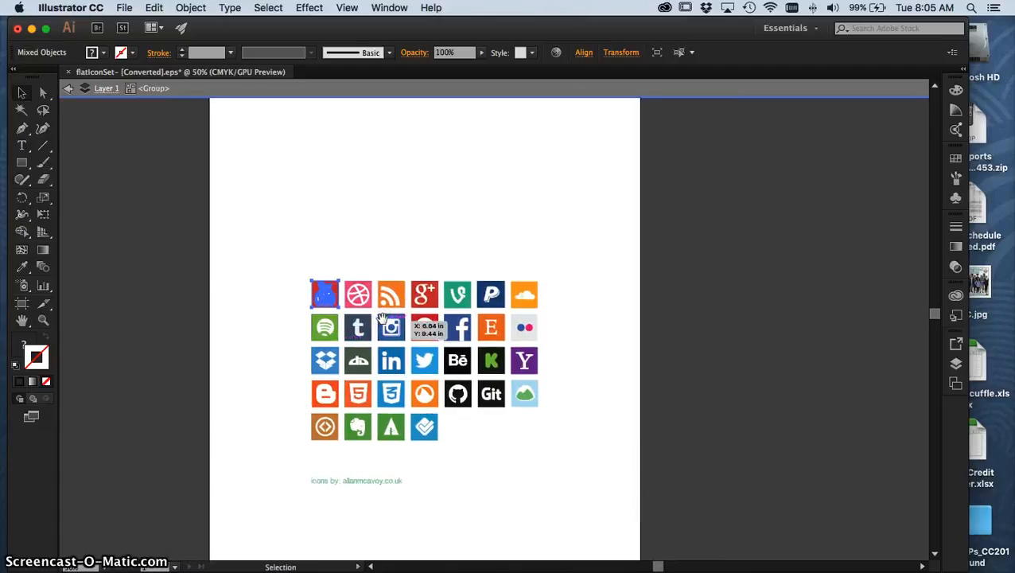
key("super+minus")
key("super+minus")
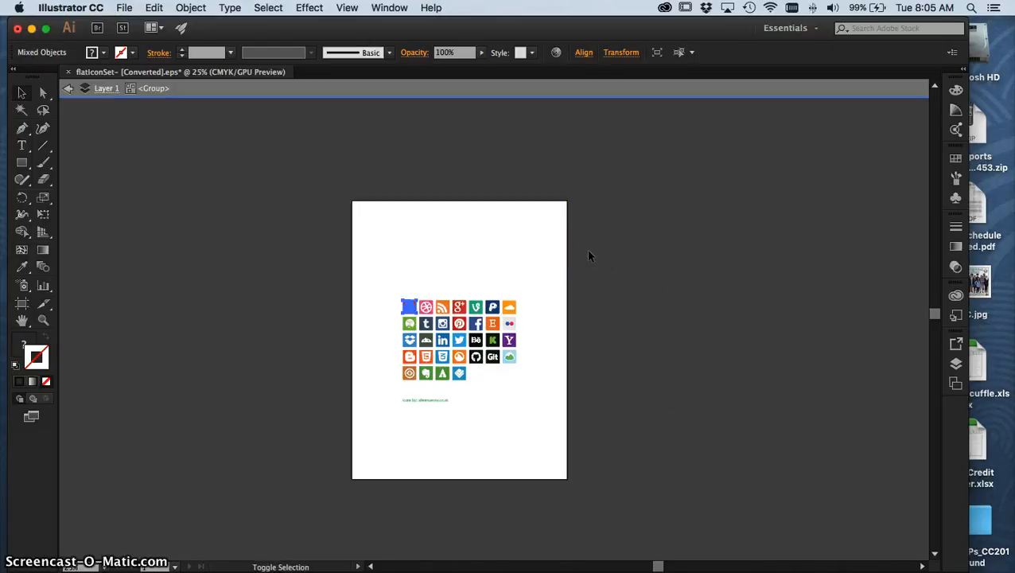
key("shift+o")
left_click_drag(586, 248, 624, 306)
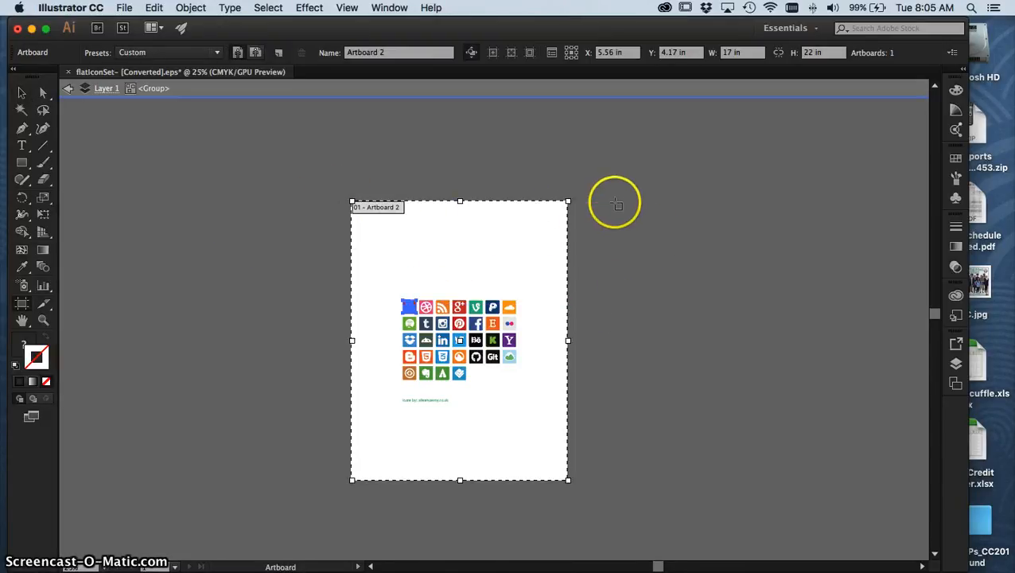
left_click_drag(615, 201, 728, 315)
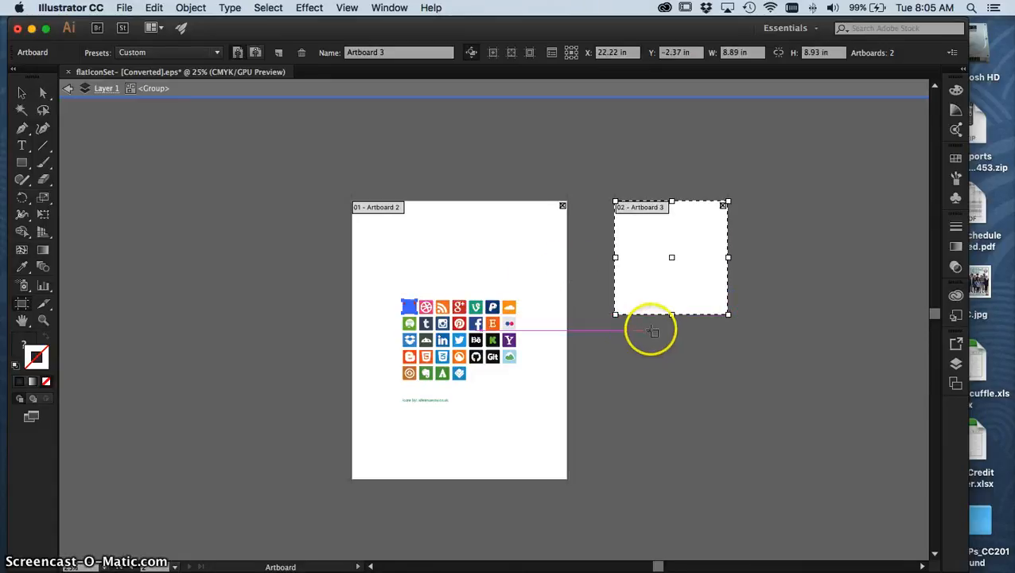
key("Escape")
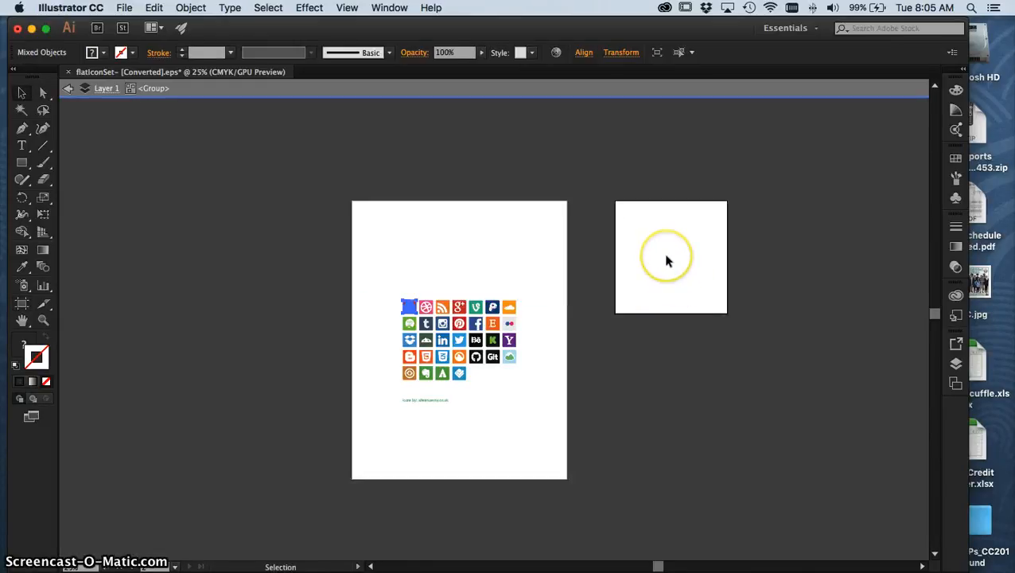
Select all the parts of the grid's YouTube icon and place a copy of it on the second artboard.
key("a")
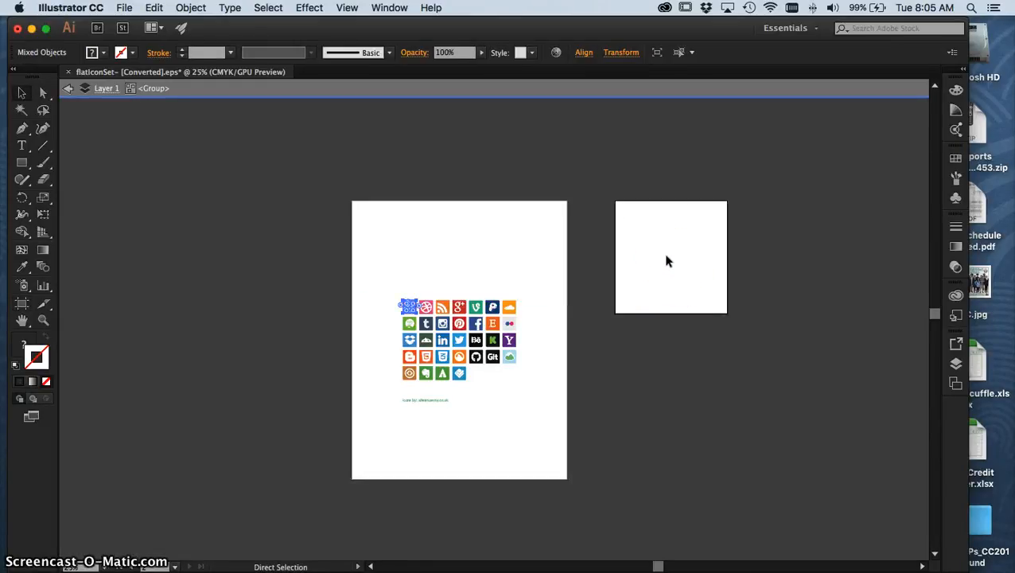
key("super+equal")
key("super+equal")
key("super+equal")
left_click(186, 191)
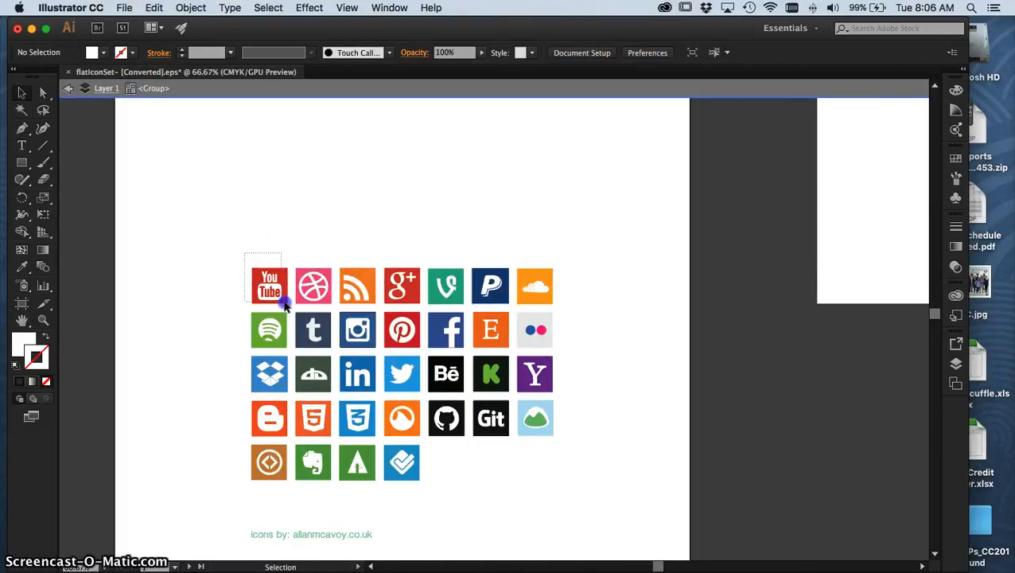
left_click_drag(284, 296, 282, 294)
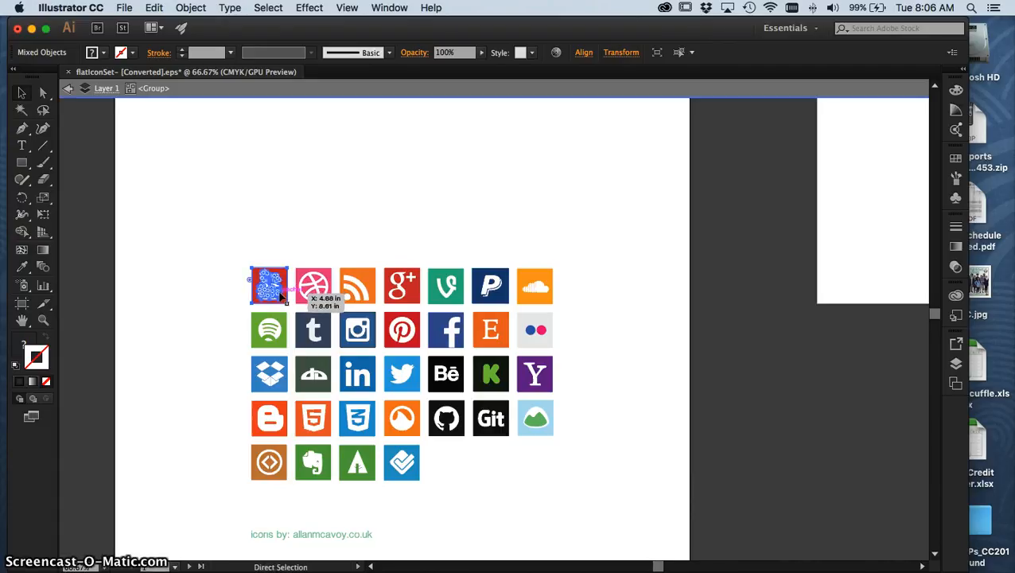
left_click_drag(280, 293, 272, 287)
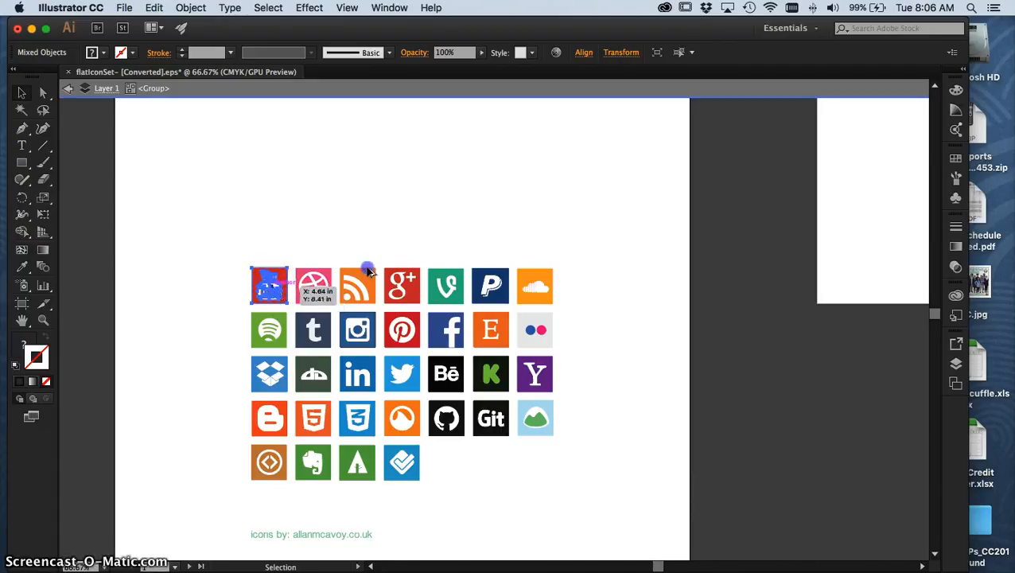
left_click_drag(368, 272, 878, 167)
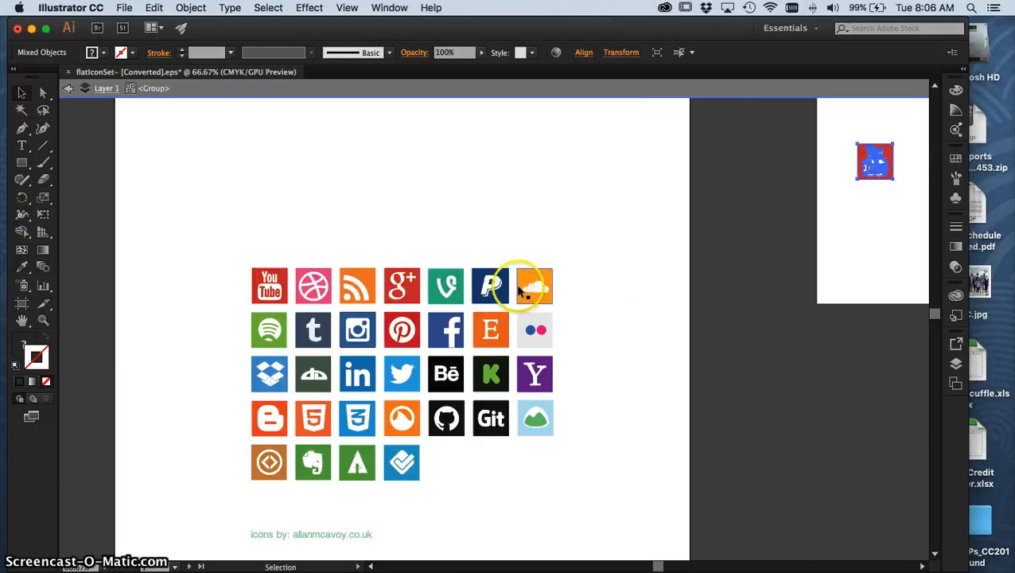
Copy the SoundCloud icon onto the second artboard and position the copy above and to the right of the YouTube copy.
left_click_drag(559, 215, 391, 166)
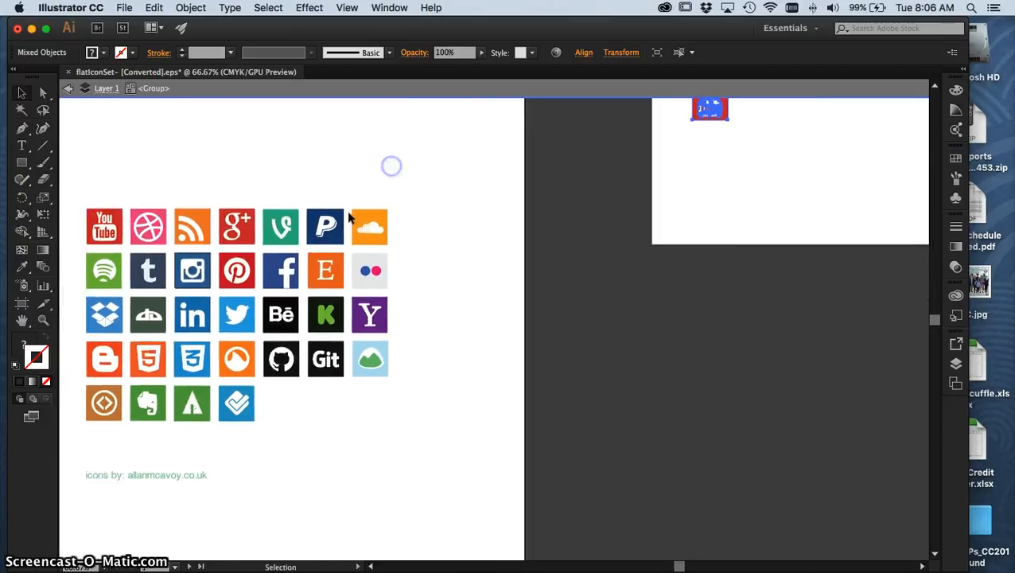
left_click(350, 198)
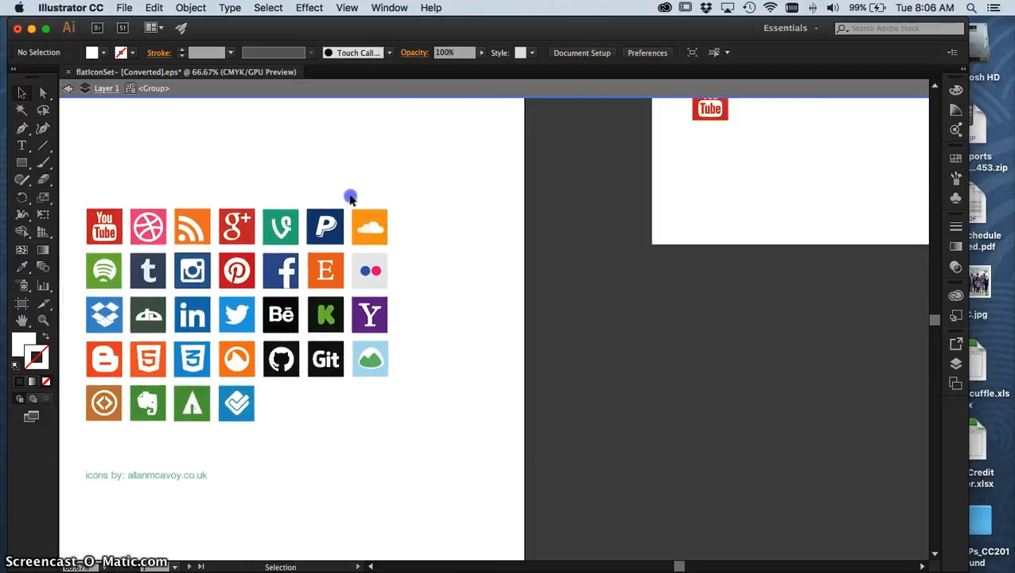
left_click(383, 233)
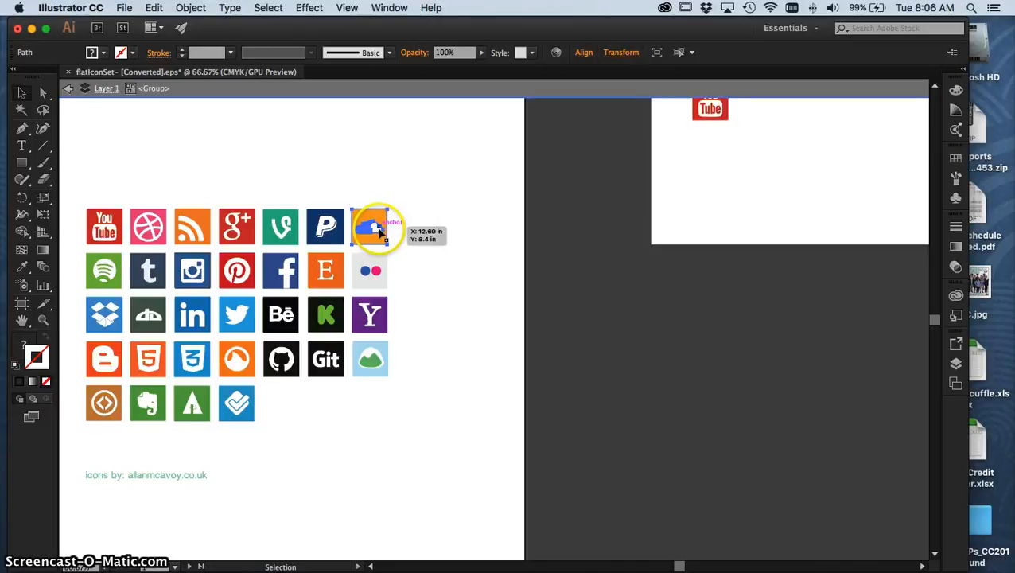
left_click_drag(381, 231, 823, 162)
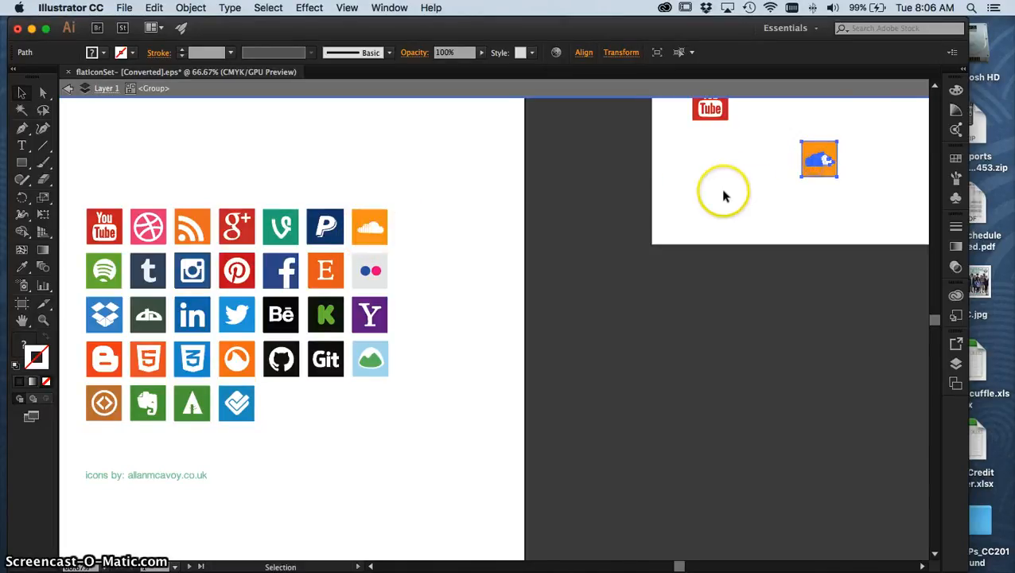
key("space")
left_click_drag(746, 172, 490, 312)
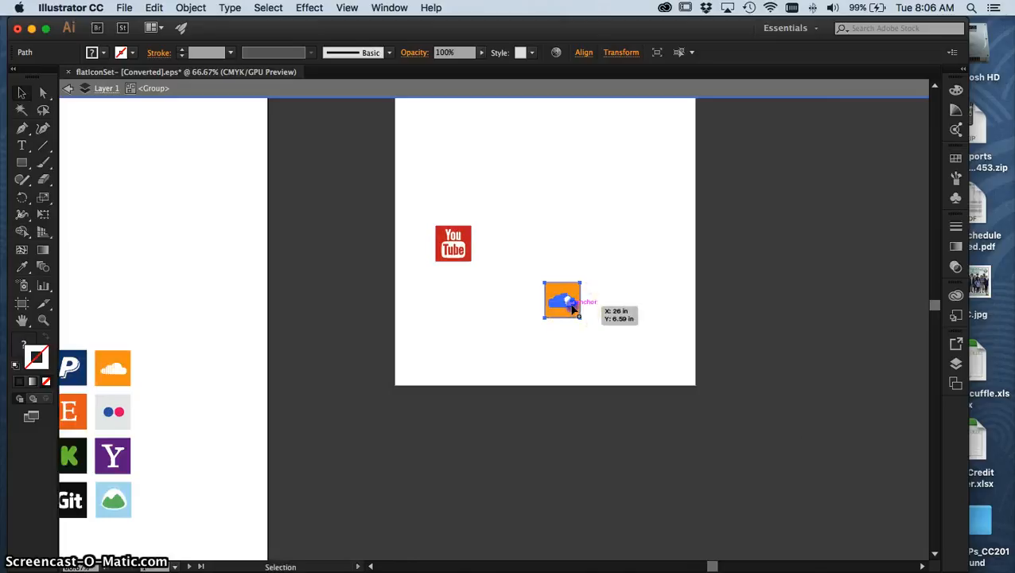
left_click_drag(574, 308, 592, 172)
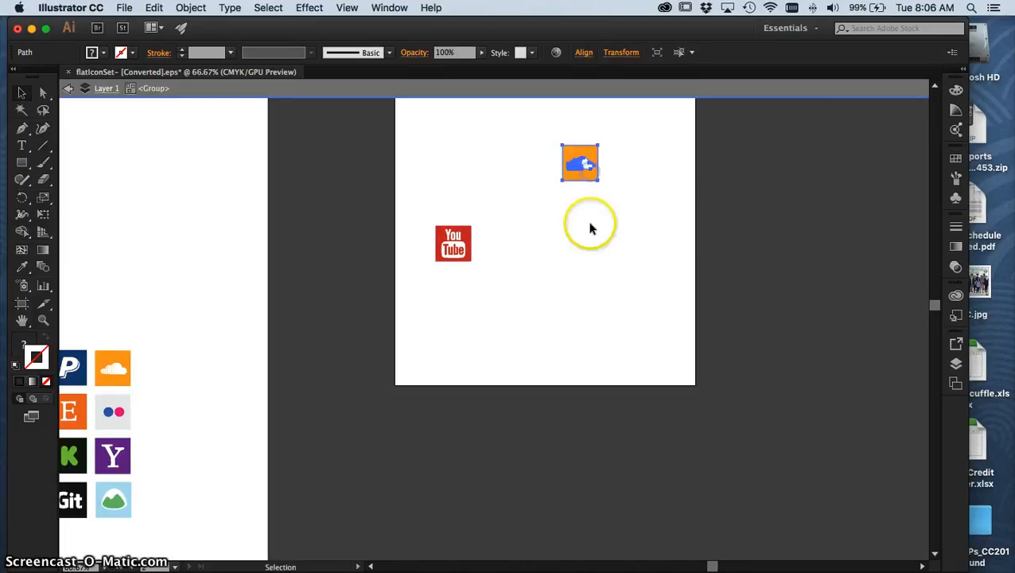
left_click(538, 292)
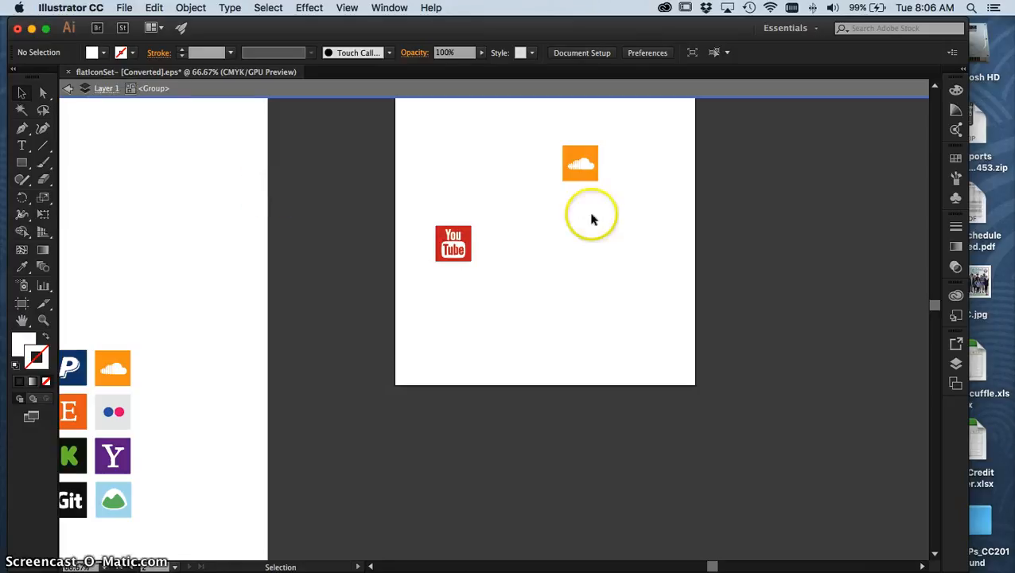
Exit isolation mode and ungroup the icon group that spans both artboards, leaving nothing selected.
left_click(68, 89)
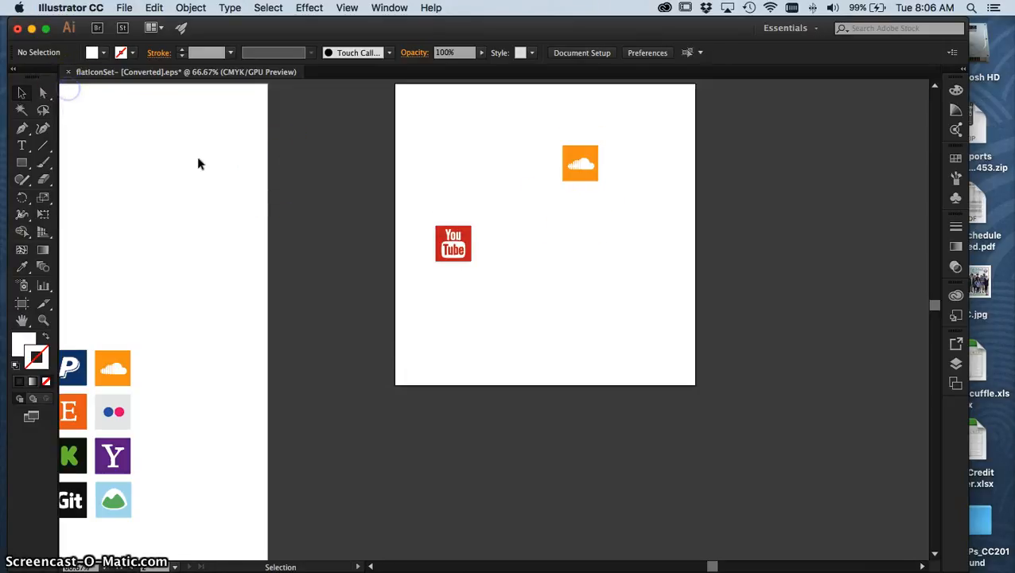
left_click(595, 167)
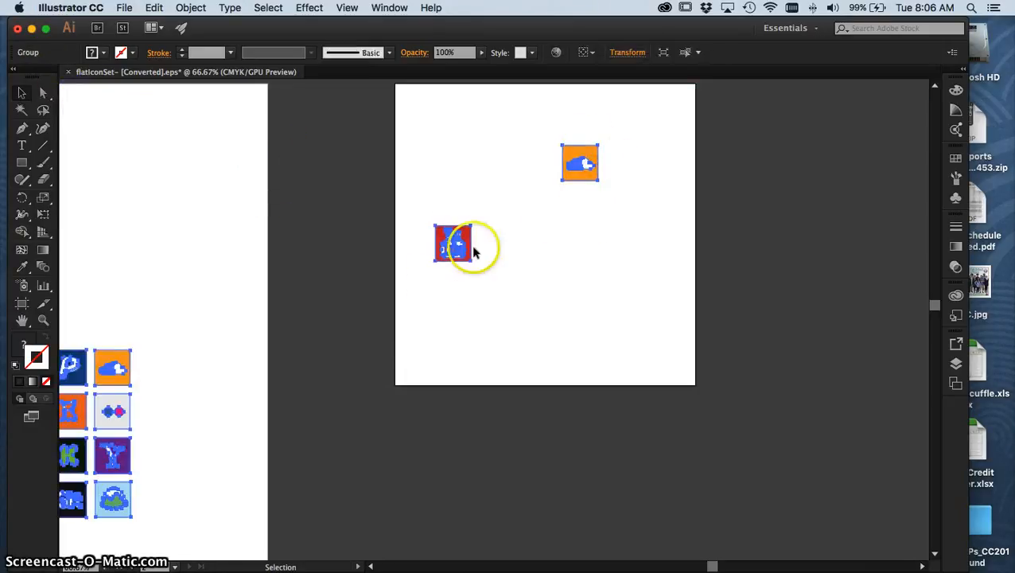
left_click_drag(443, 253, 114, 374)
left_click_drag(138, 398, 142, 427)
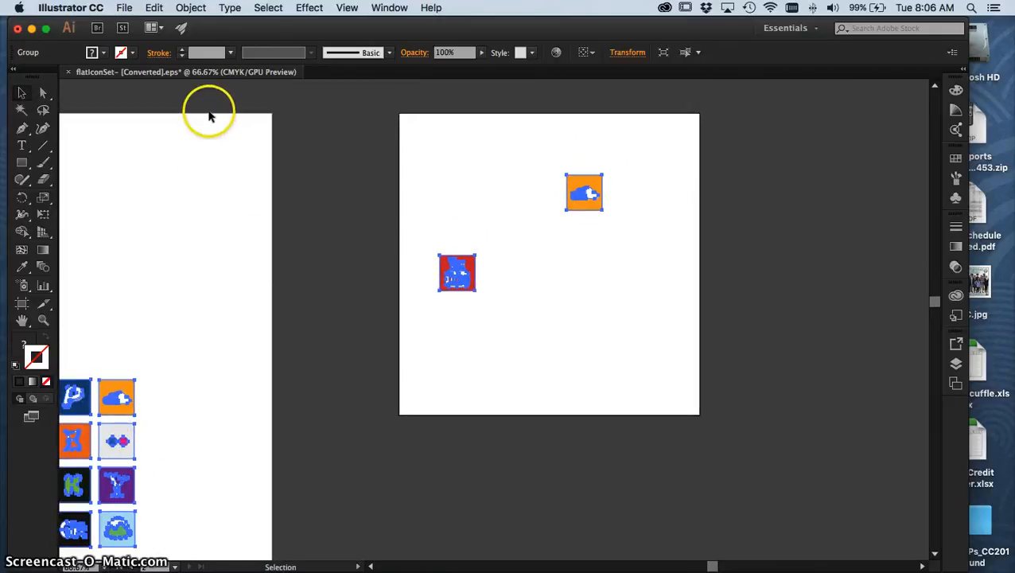
left_click(191, 8)
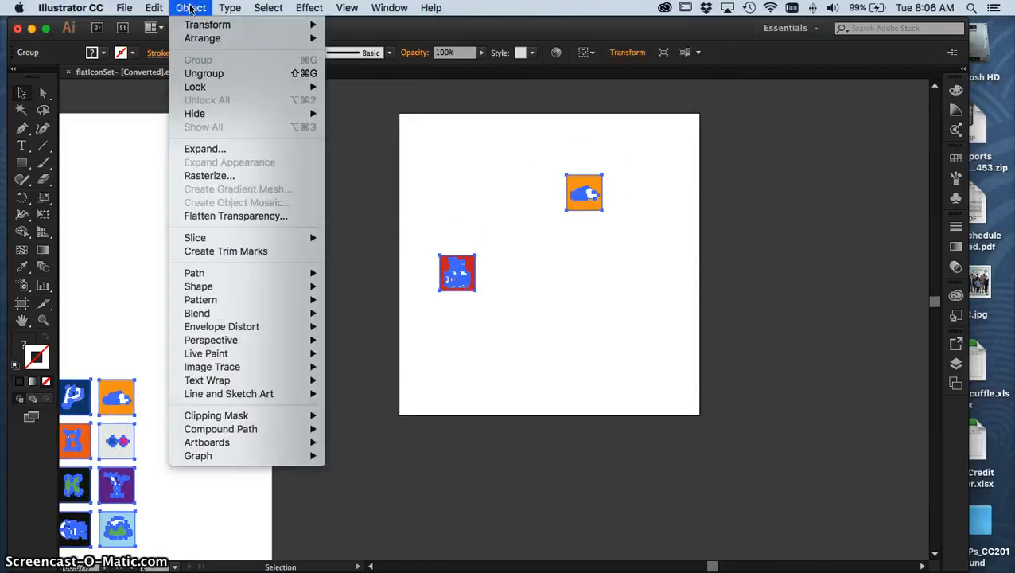
left_click(215, 73)
left_click(335, 157)
Move the YouTube copy to the second artboard's right side and the SoundCloud copy to its upper-left area.
left_click_drag(432, 262, 525, 324)
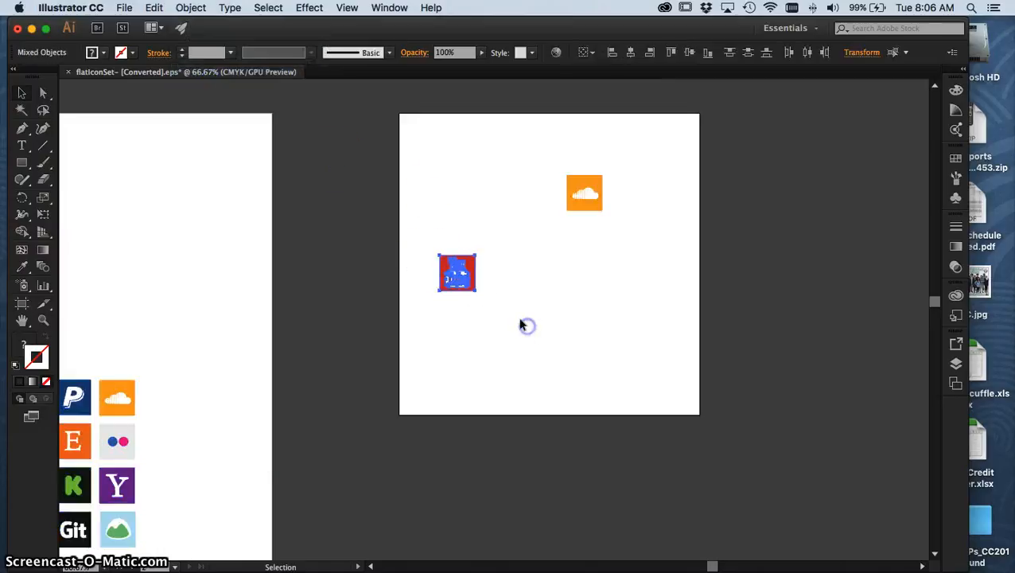
left_click_drag(464, 272, 606, 276)
left_click_drag(585, 191, 464, 211)
Try moving only the YouTube copy's red background to the artboard's upper-right area, and undo the move.
left_click_drag(615, 283, 679, 208)
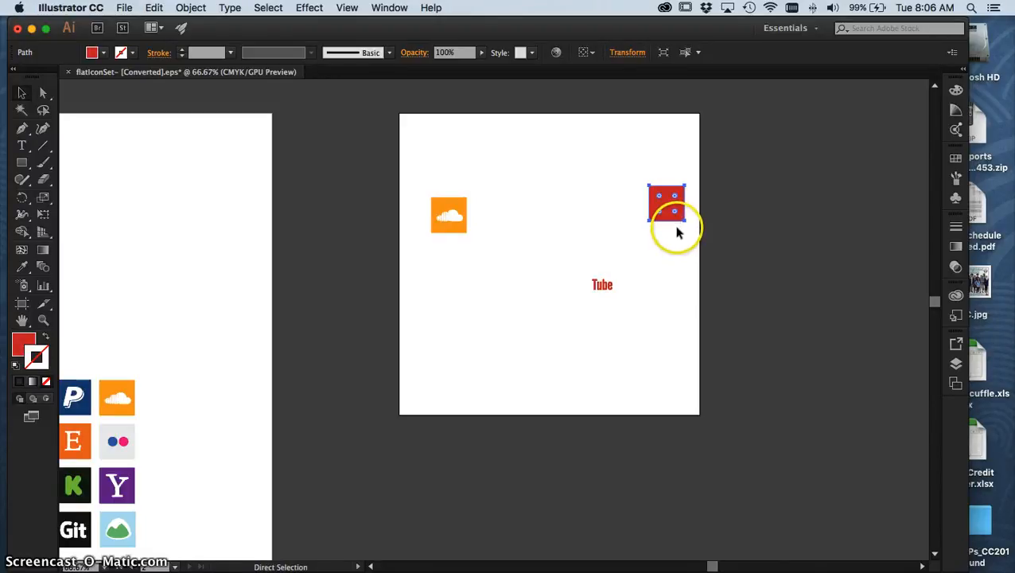
key("cmd+z")
left_click(562, 242)
left_click_drag(624, 309, 633, 313)
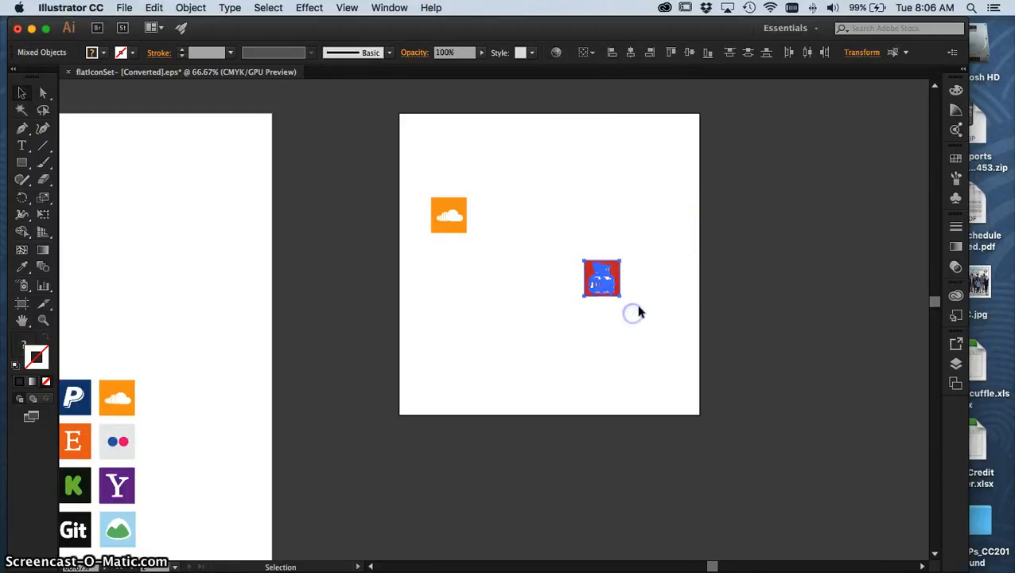
left_click(595, 223)
Select only the red background square of the YouTube copy and show its fill color settings.
key("cmd+equal")
key("cmd+equal")
key("cmd+equal")
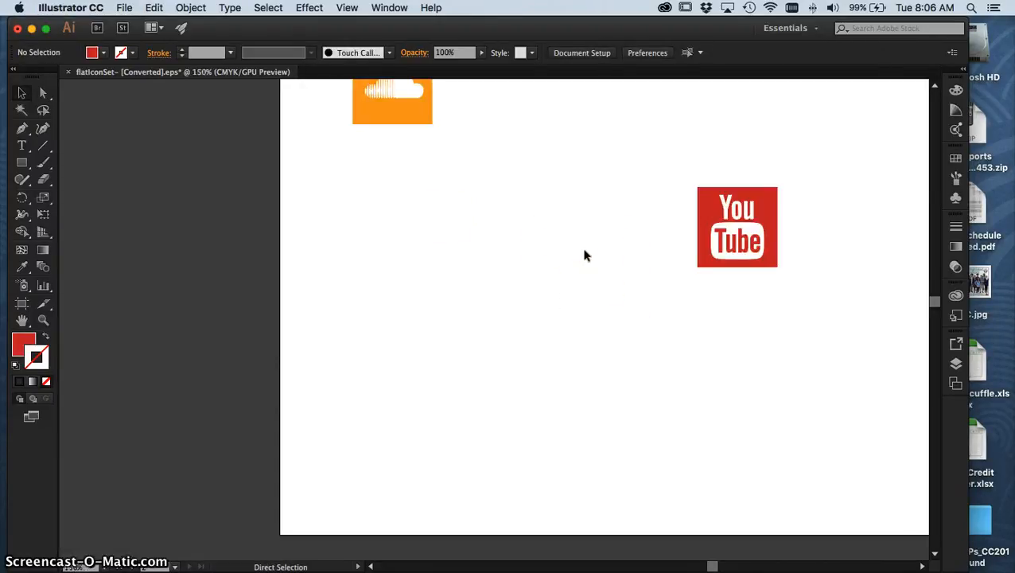
left_click_drag(580, 237, 371, 369)
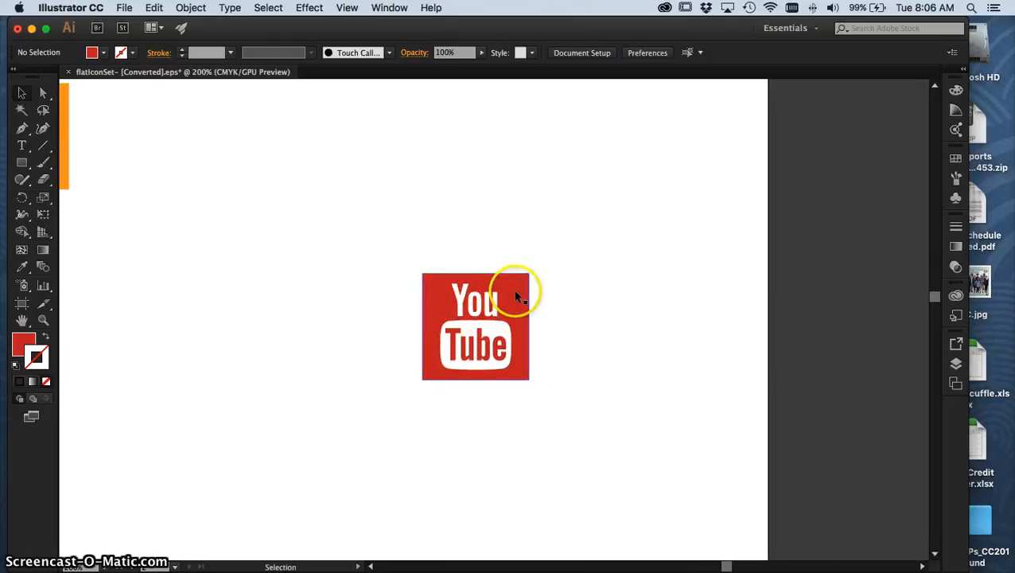
left_click(515, 292)
left_click(496, 296)
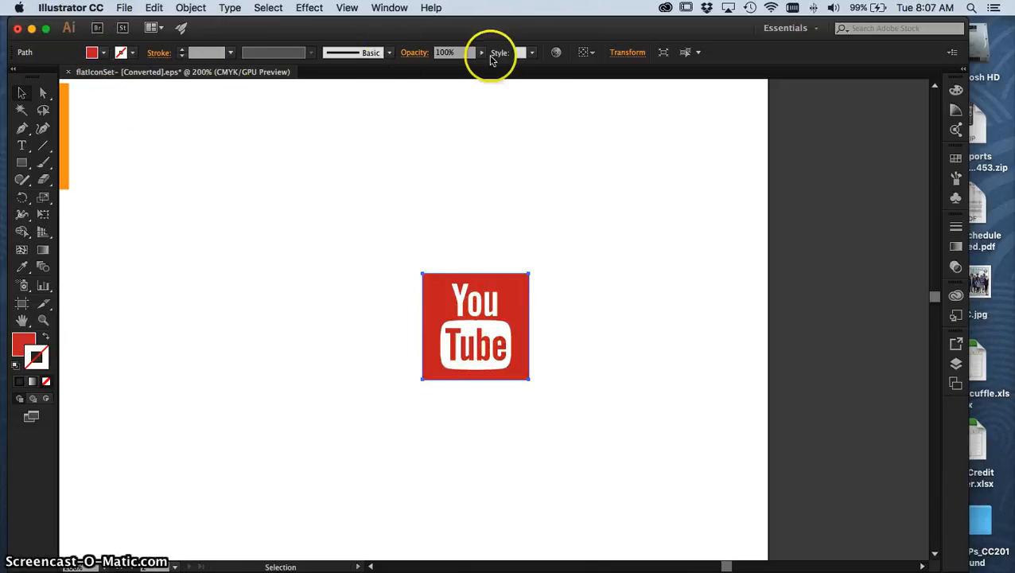
left_click(102, 52)
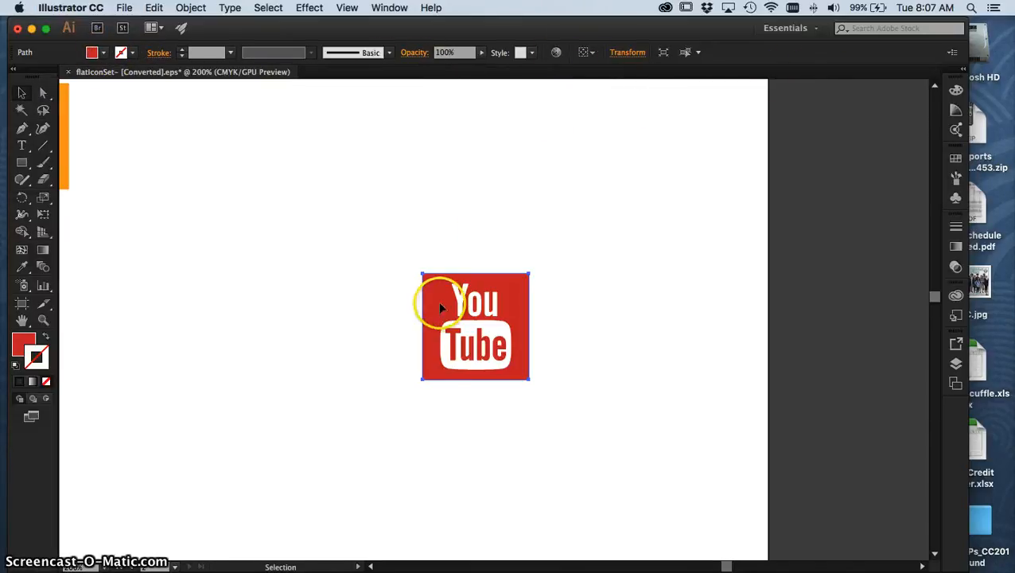
left_click(17, 345)
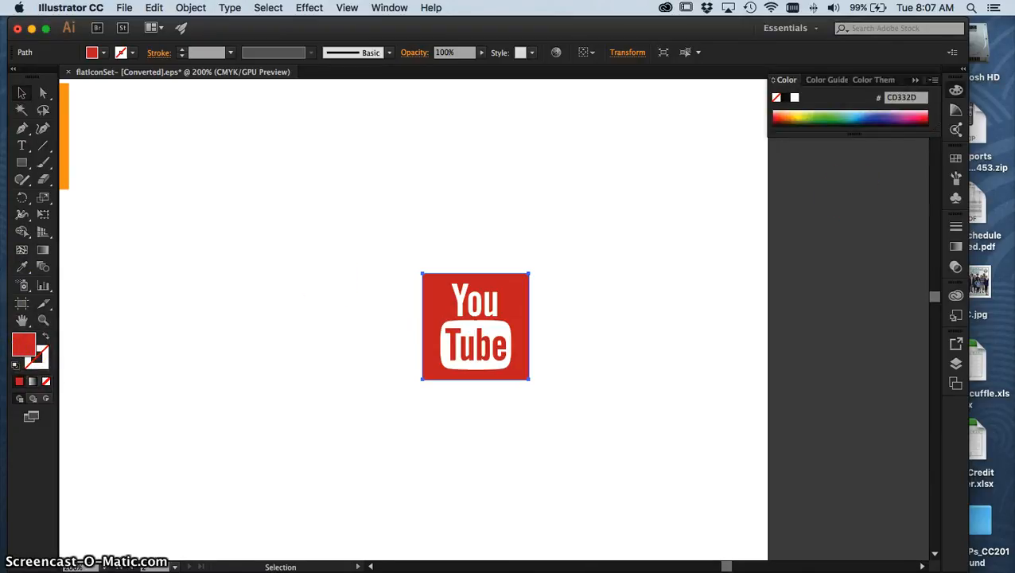
Display the document's Swatches and detach them from the dock to float over the canvas.
left_click(389, 8)
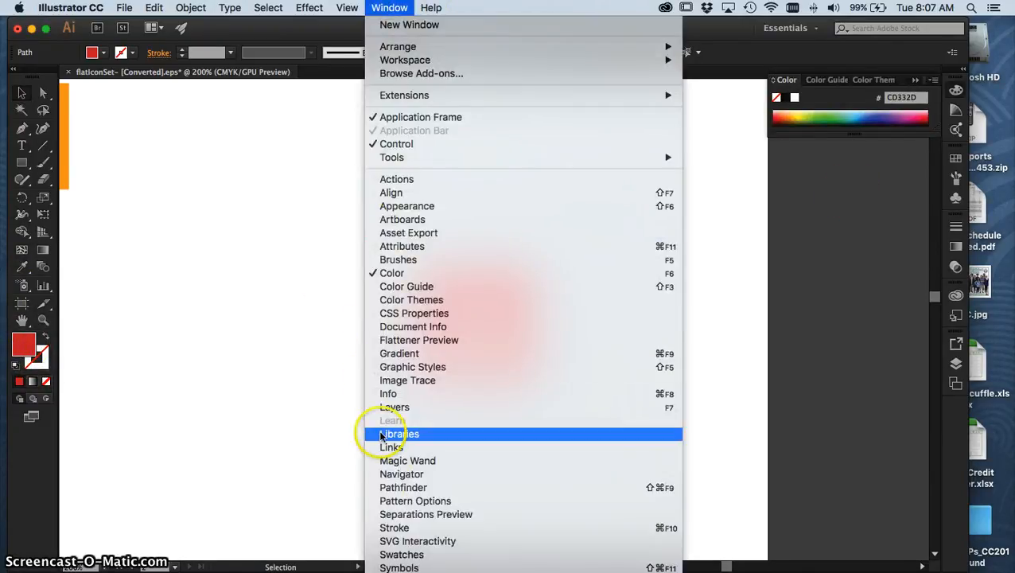
left_click(403, 554)
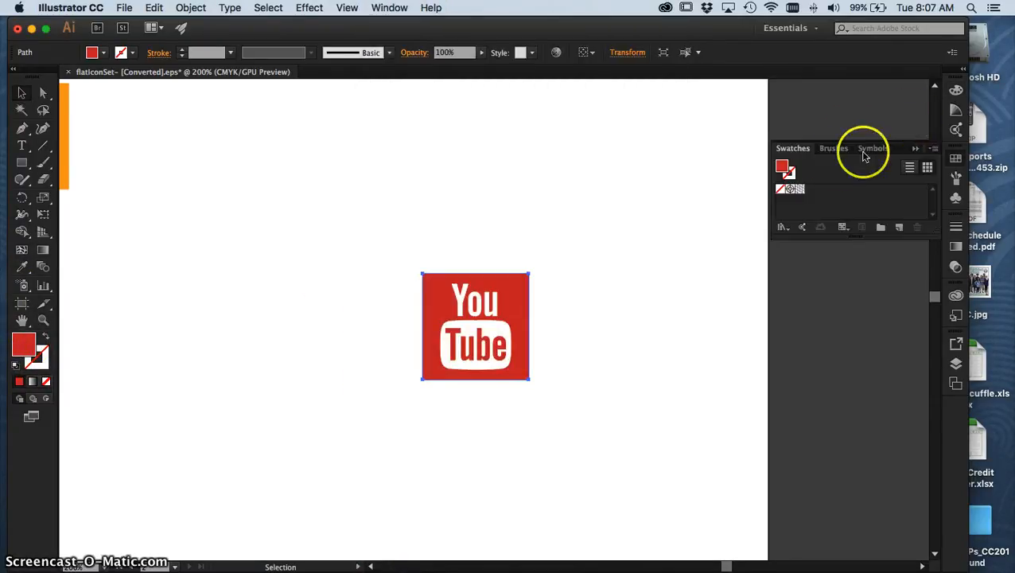
left_click_drag(795, 148, 636, 75)
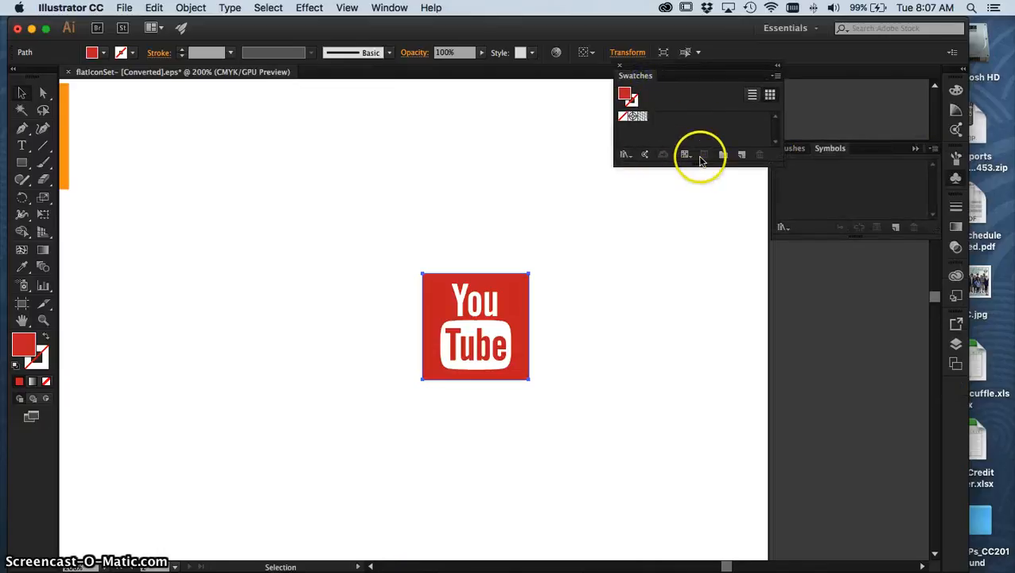
Load the Landscape swatch library from the Nature set, float it over the empty area beside the icon and enlarge it.
left_click(625, 155)
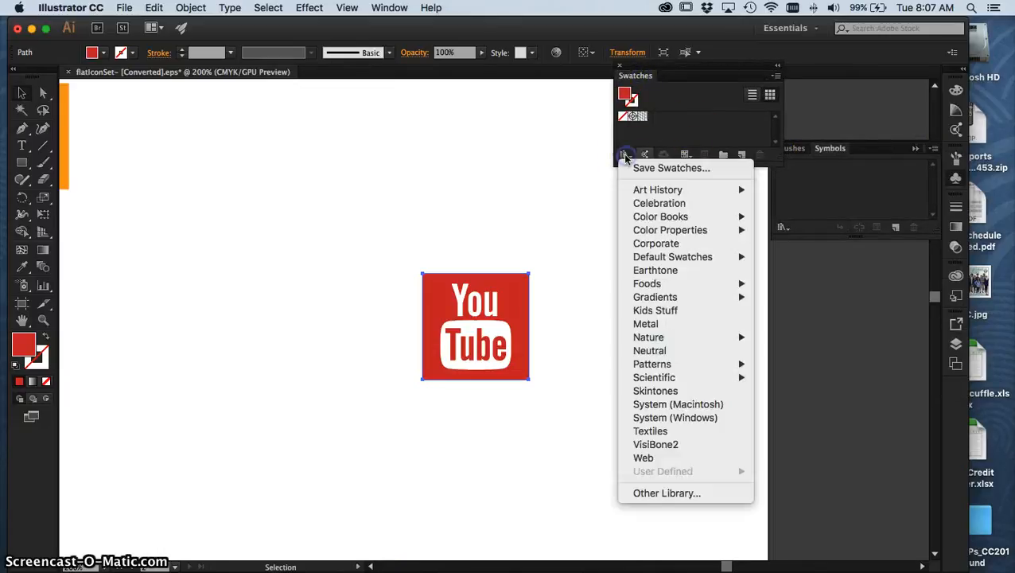
left_click(625, 156)
left_click(625, 156)
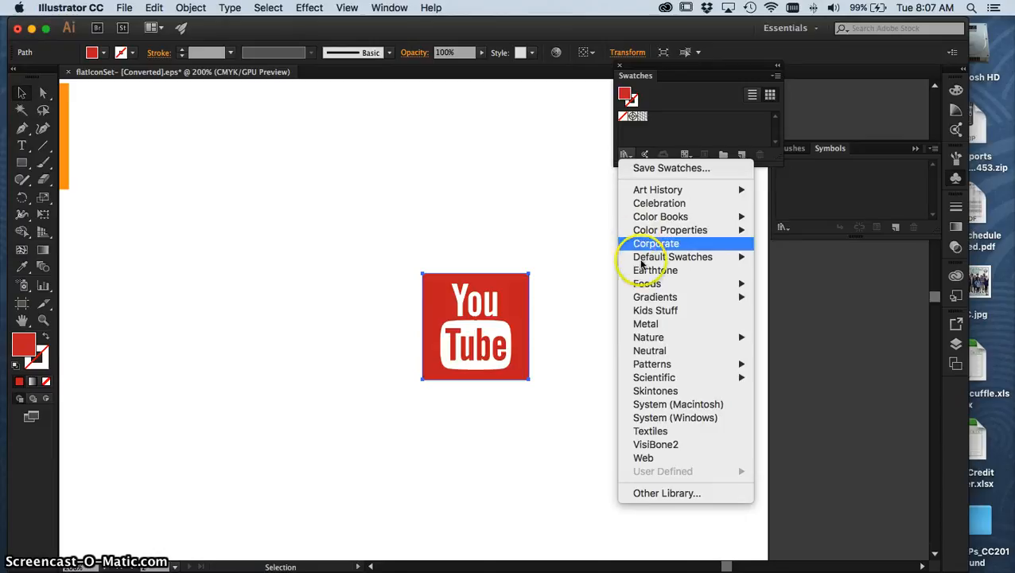
mouse_move(670, 381)
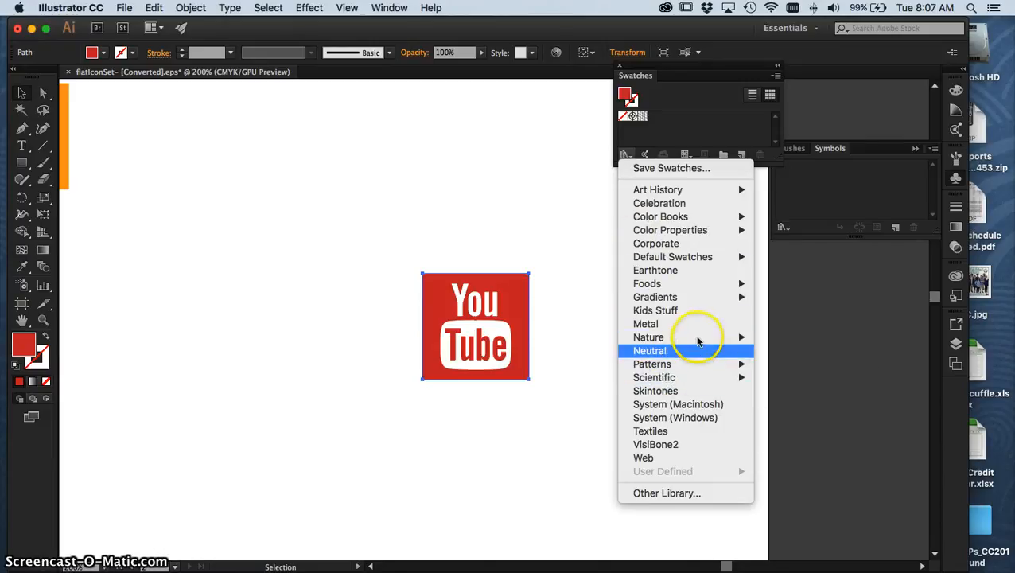
mouse_move(690, 339)
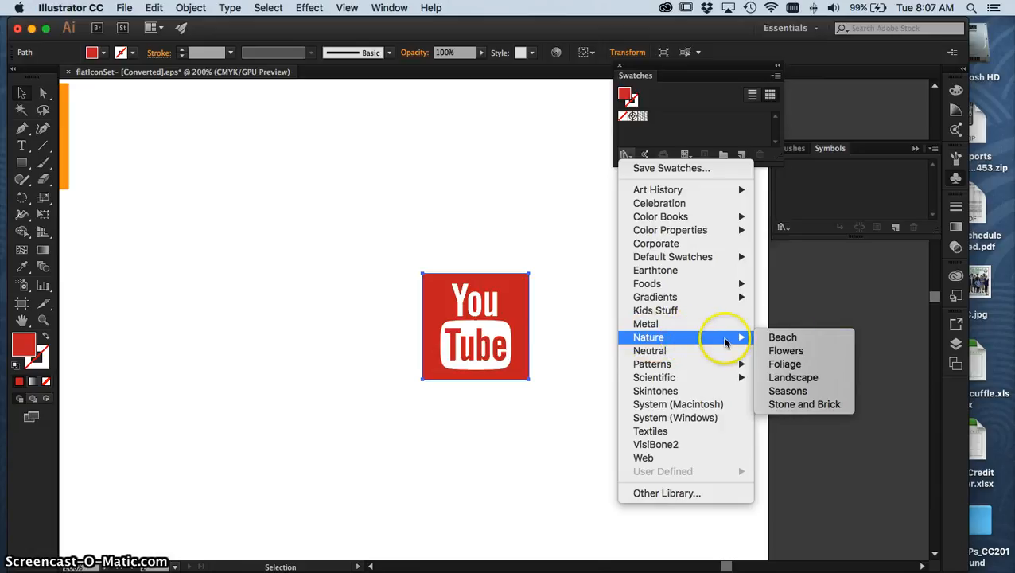
left_click(790, 378)
left_click_drag(761, 296, 128, 125)
left_click_drag(263, 197, 290, 293)
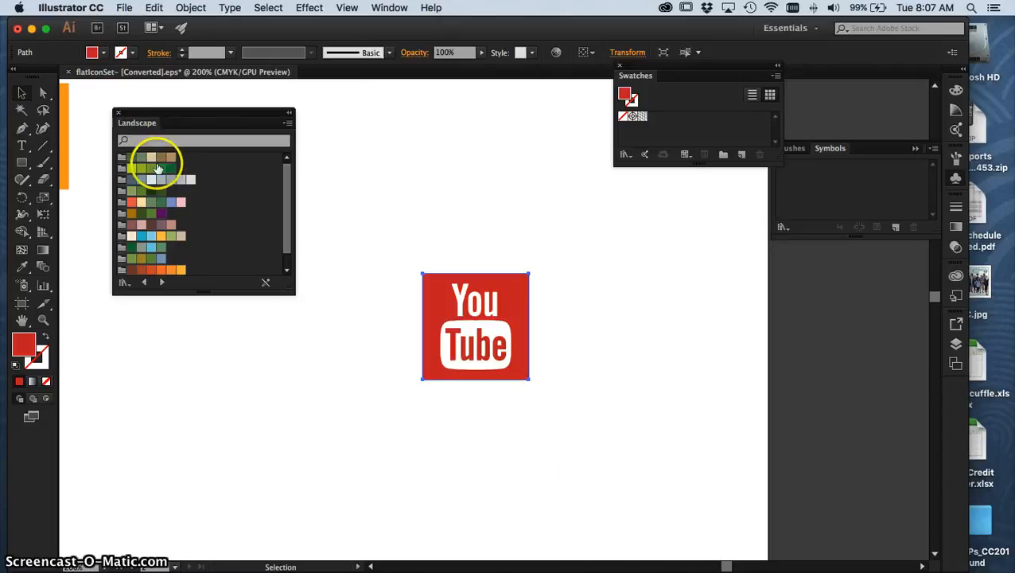
Try green, yellow-orange, blue and cream swatches from the Landscape library on the YouTube copy's background square.
left_click(151, 206)
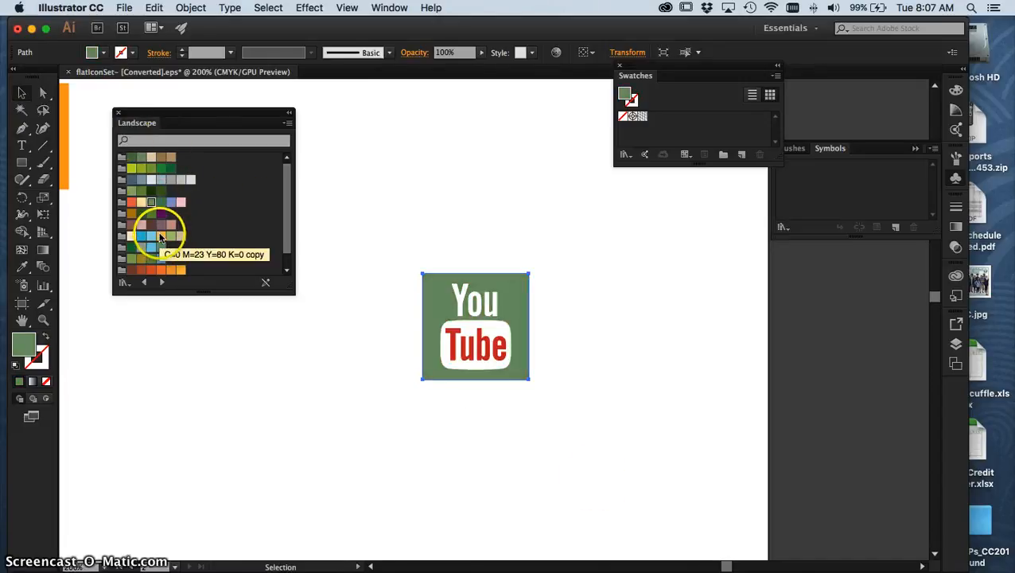
left_click(161, 238)
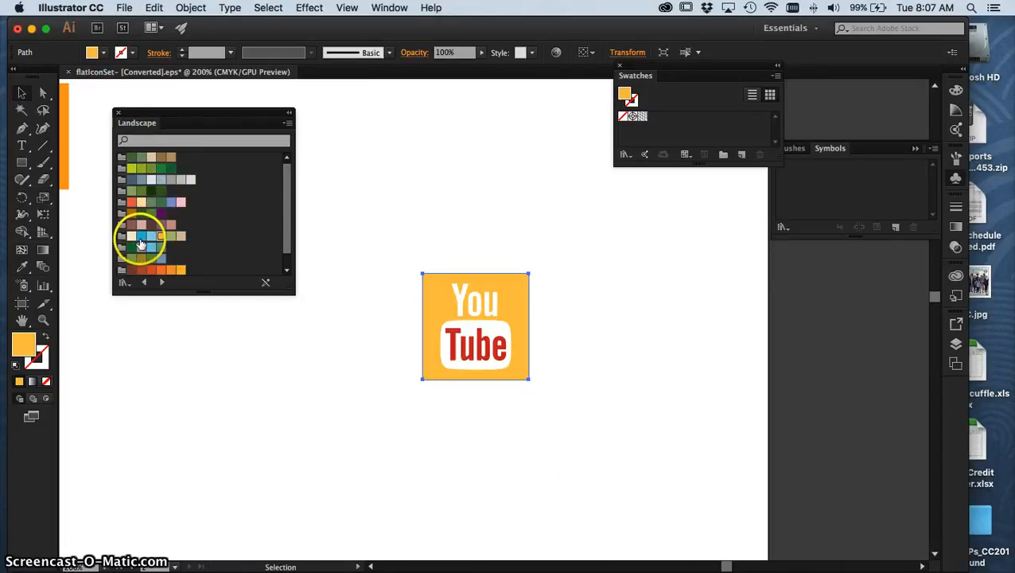
left_click(140, 237)
left_click(131, 236)
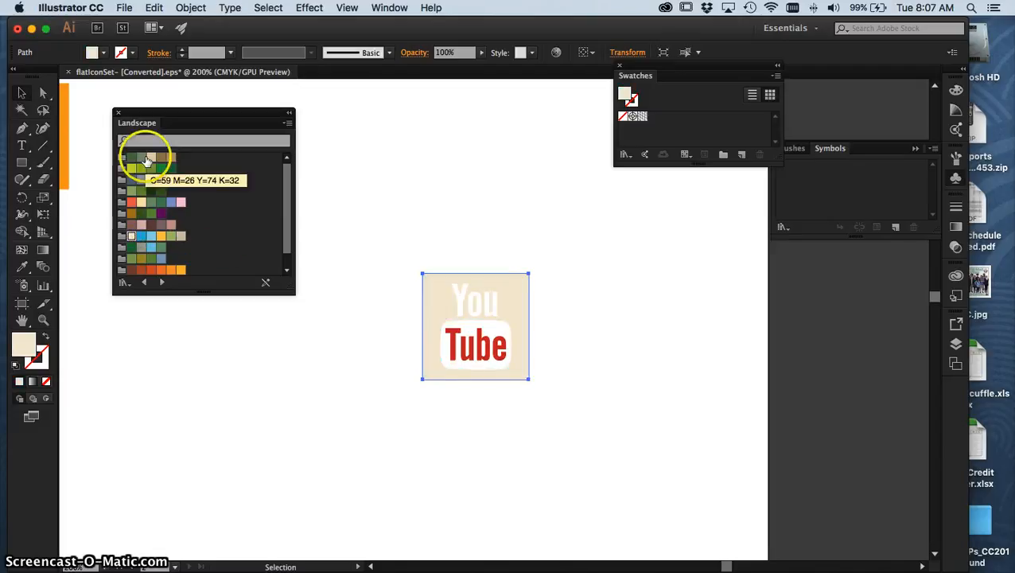
Fill the YouTube copy's background square and its "Tube" lettering with the dark green that starts the first Landscape color group.
left_click(131, 163)
left_click(455, 346)
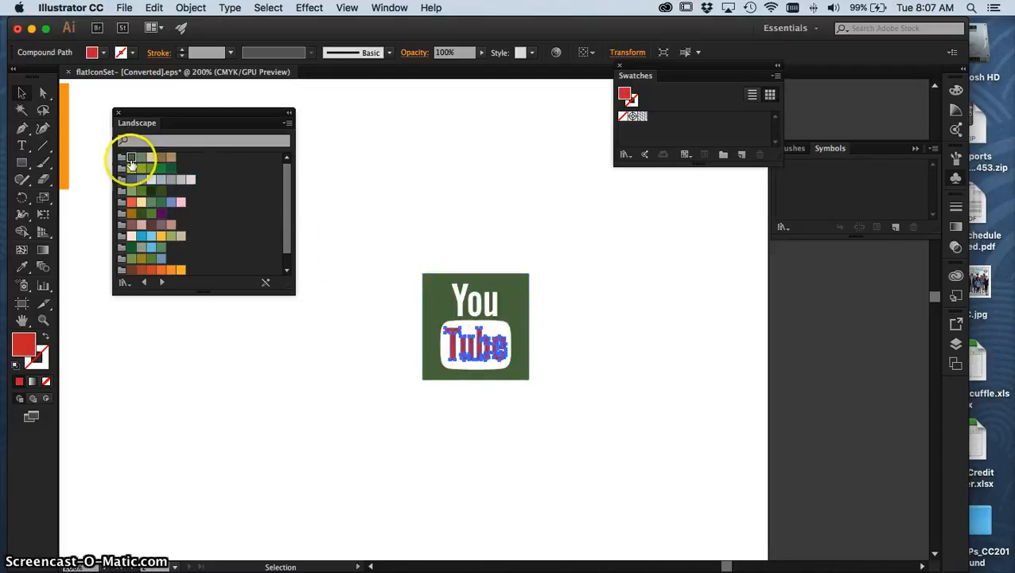
left_click(131, 158)
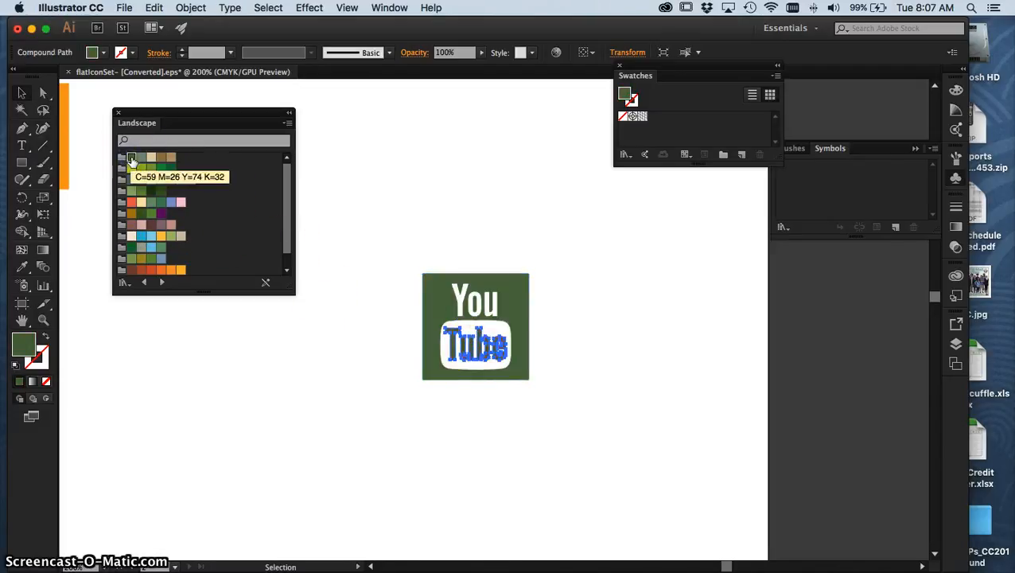
left_click(415, 208)
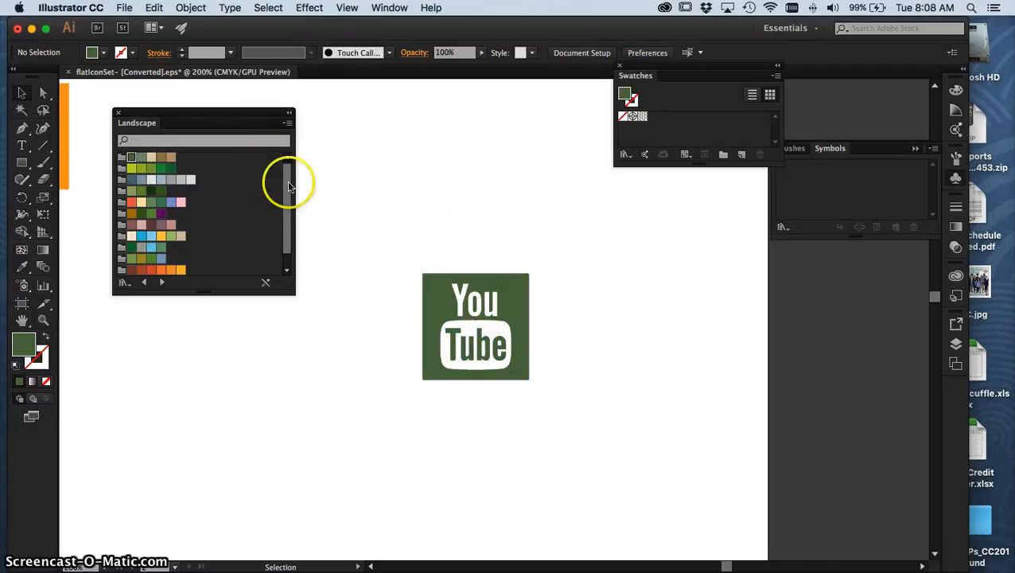
Load the Celebration swatch library and fill the SoundCloud copy's orange background square with its hot pink from the last visible color group.
key("space")
left_click_drag(393, 220, 842, 353)
left_click_drag(432, 219, 572, 338)
left_click(449, 236)
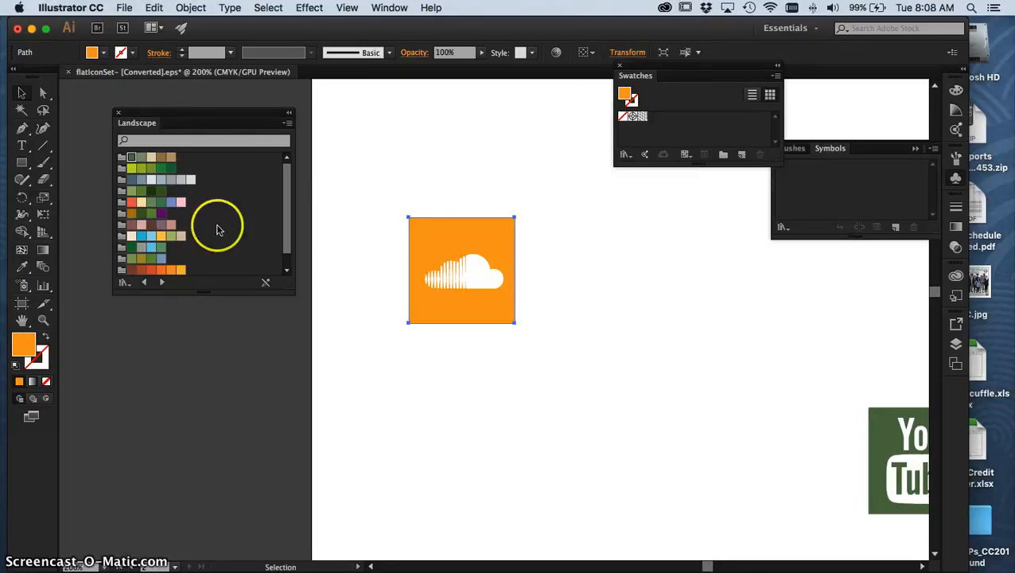
left_click(626, 154)
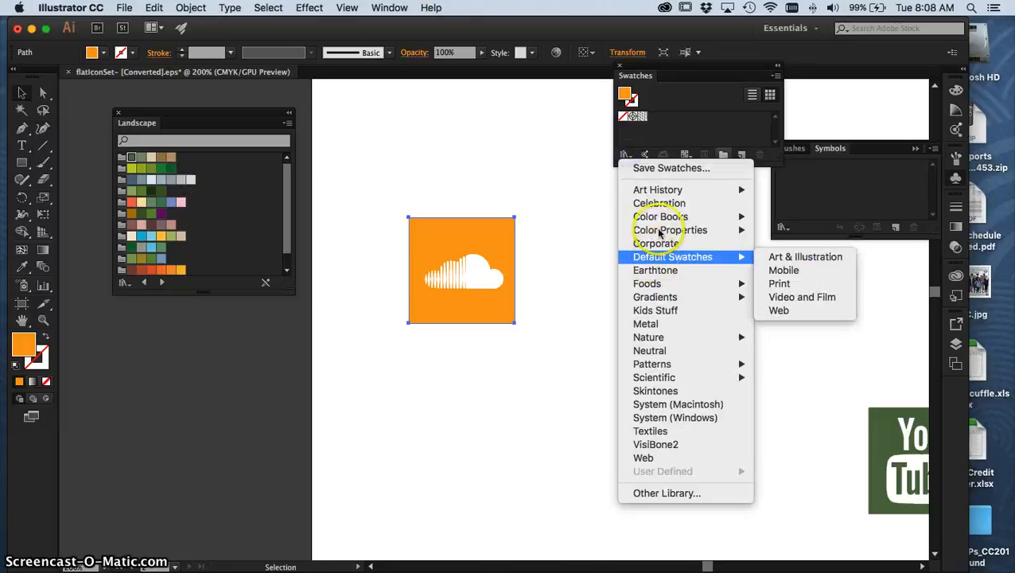
left_click(636, 203)
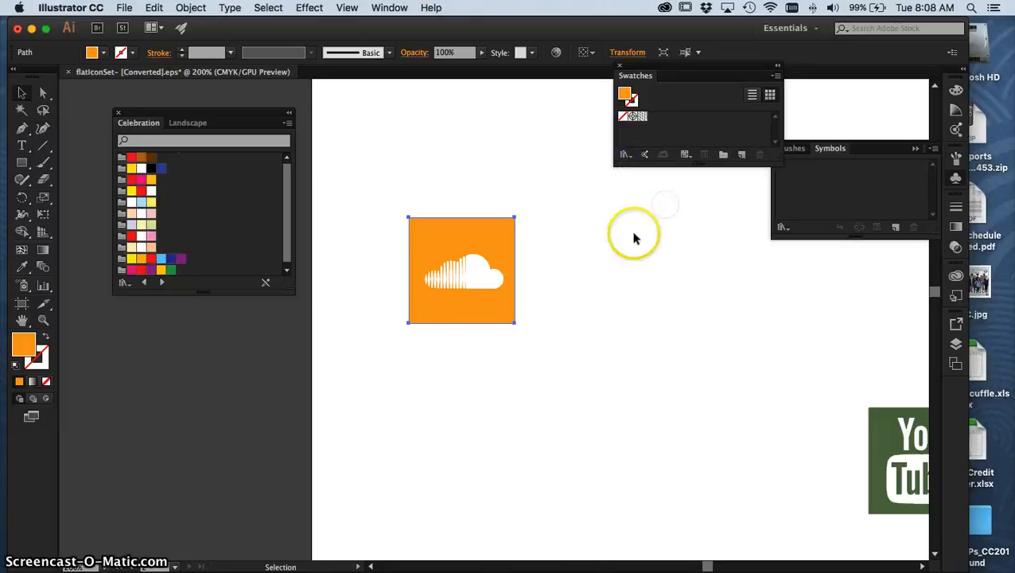
left_click(131, 272)
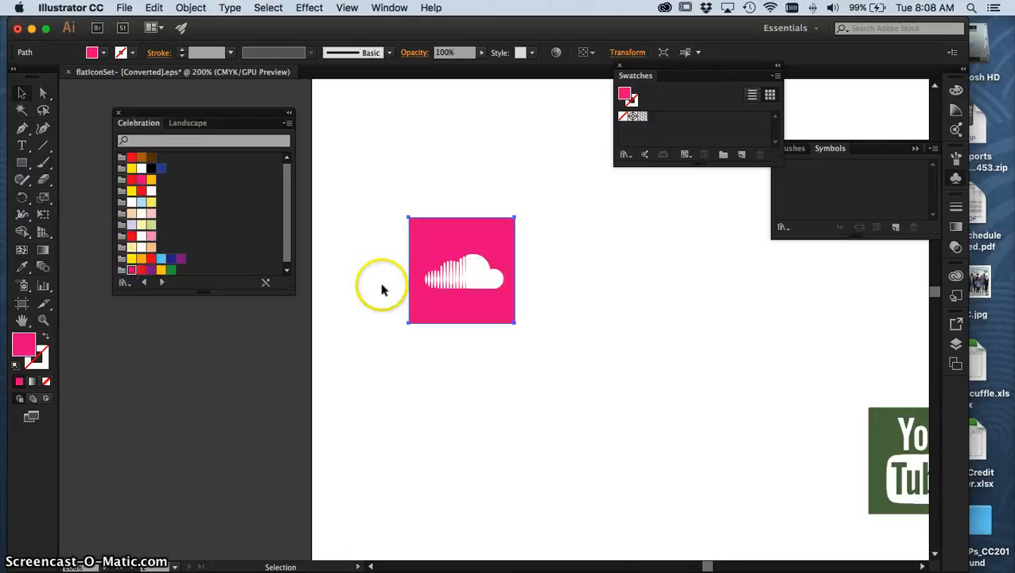
left_click(348, 210)
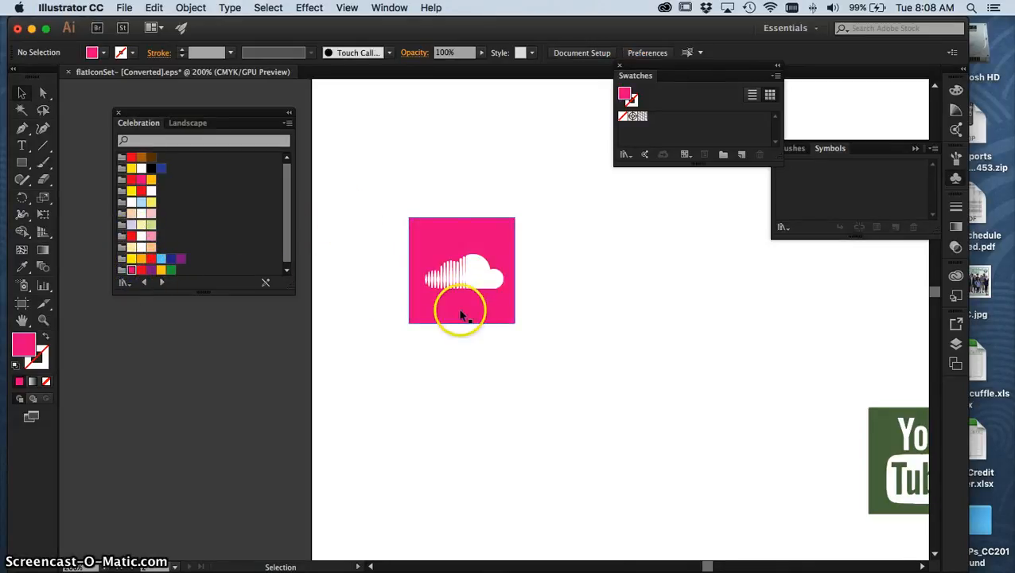
Move the whole green YouTube icon directly above the pink SoundCloud icon, near the artboard's upper-left corner.
key("super+minus")
key("super+minus")
key("super+minus")
left_click_drag(550, 296, 477, 297)
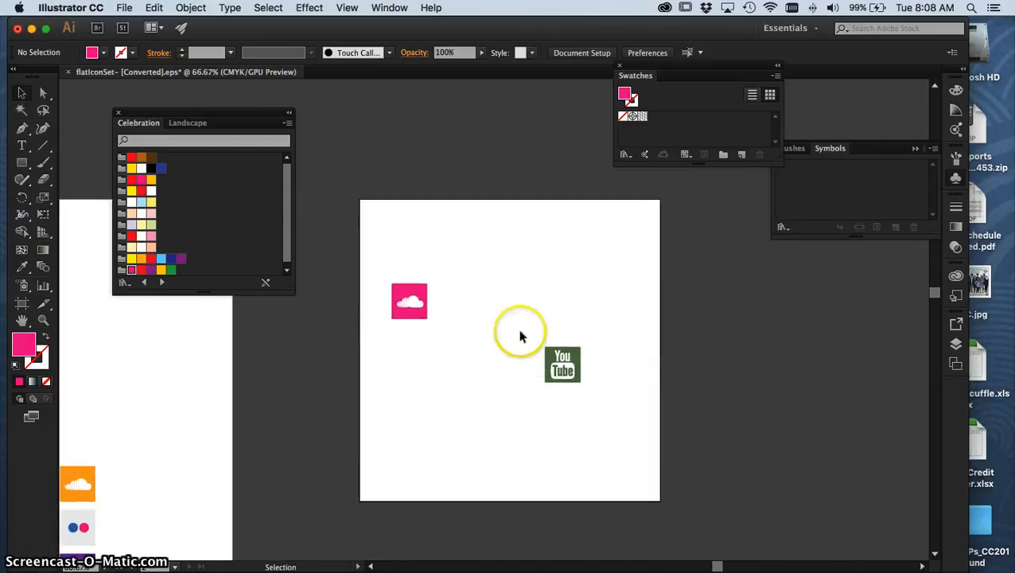
left_click_drag(556, 364, 409, 250)
left_click(566, 327)
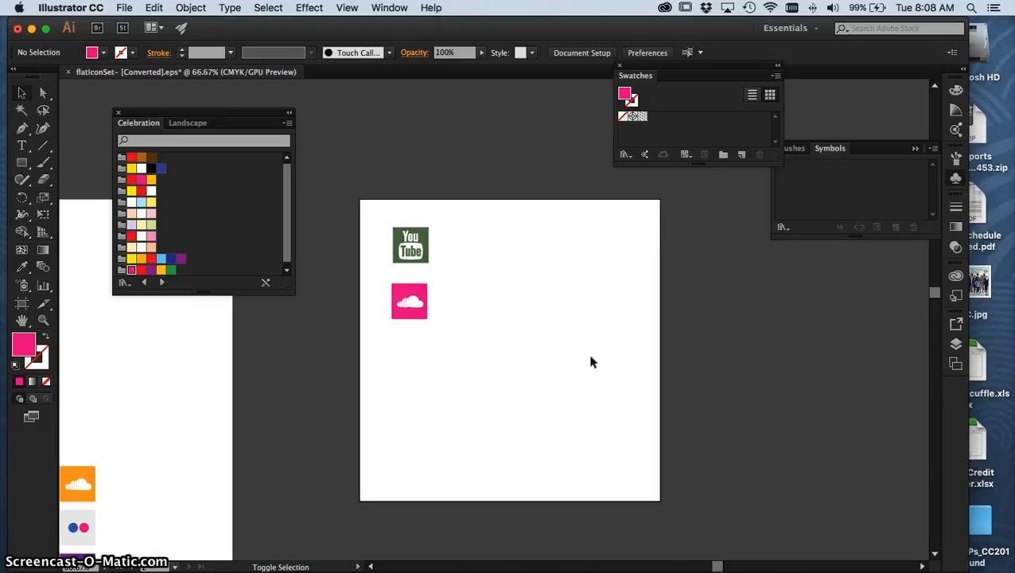
Shrink the new artboard closely around the two recolored icons, to about 3.29 in wide and 4.1 in high.
key("shift+o")
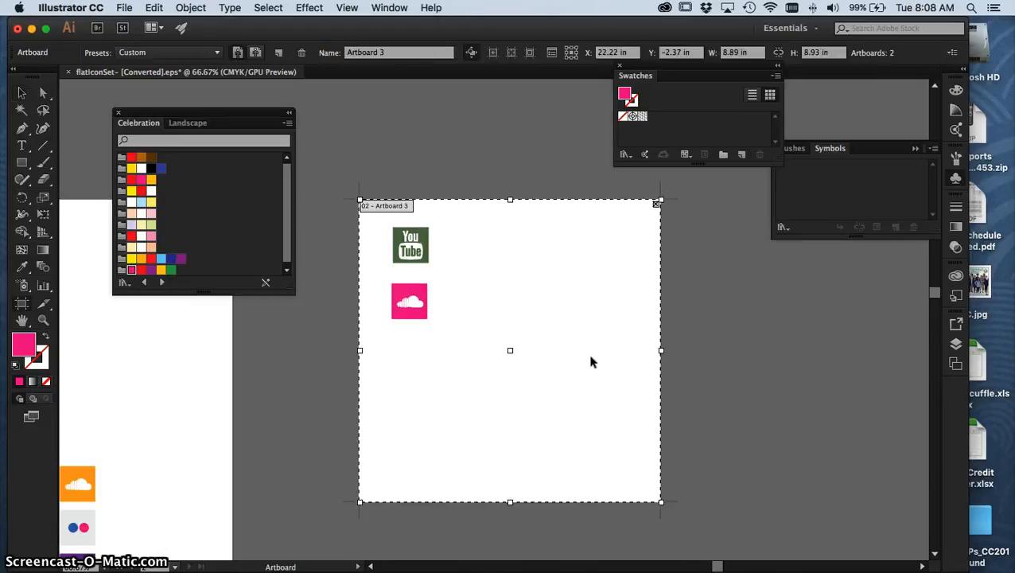
left_click_drag(510, 501, 526, 338)
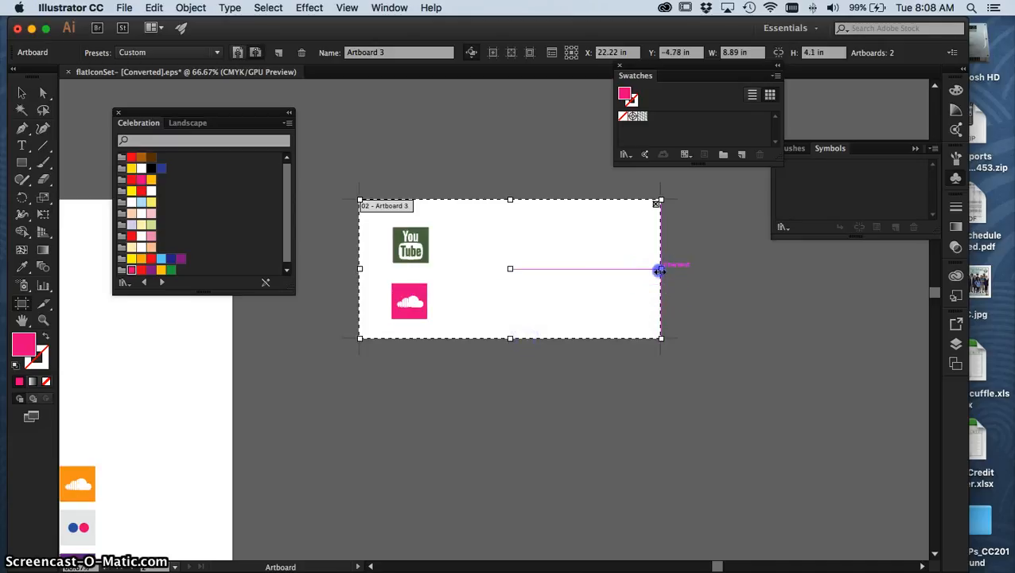
left_click_drag(660, 271, 471, 272)
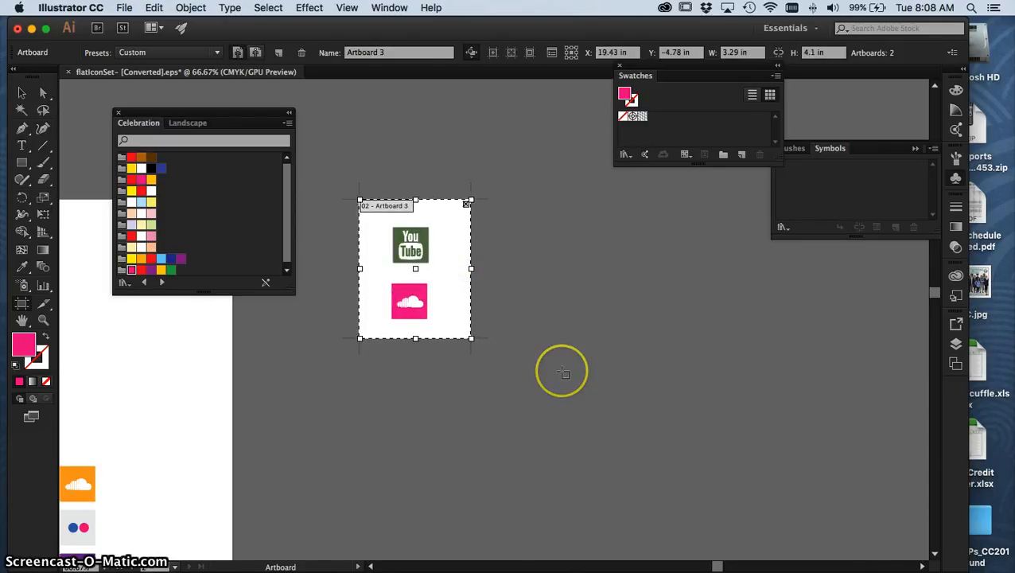
key("Escape")
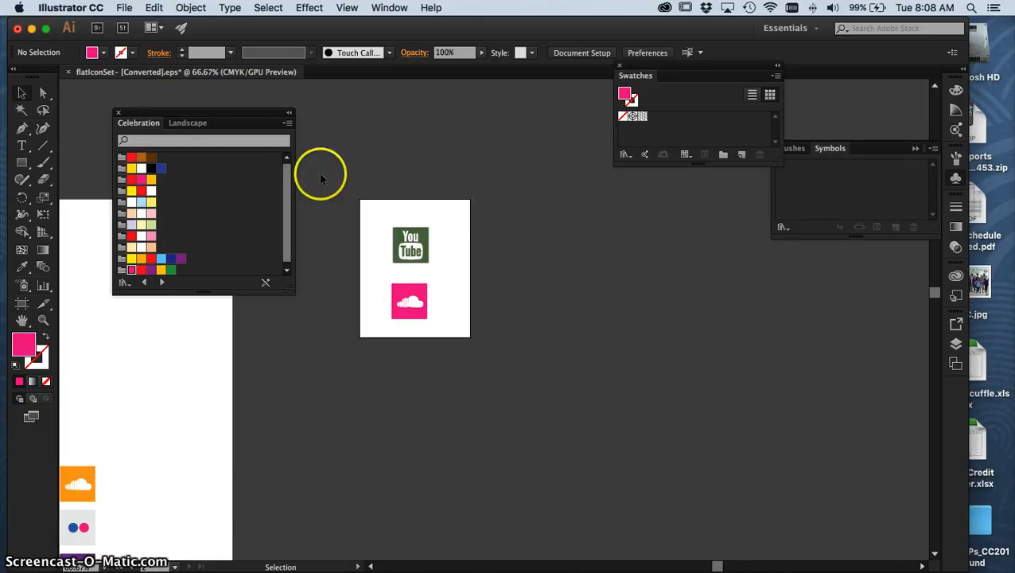
Display the artboard labels for both artboards to check which number belongs to the small icon artboard.
key("super+minus")
key("super+minus")
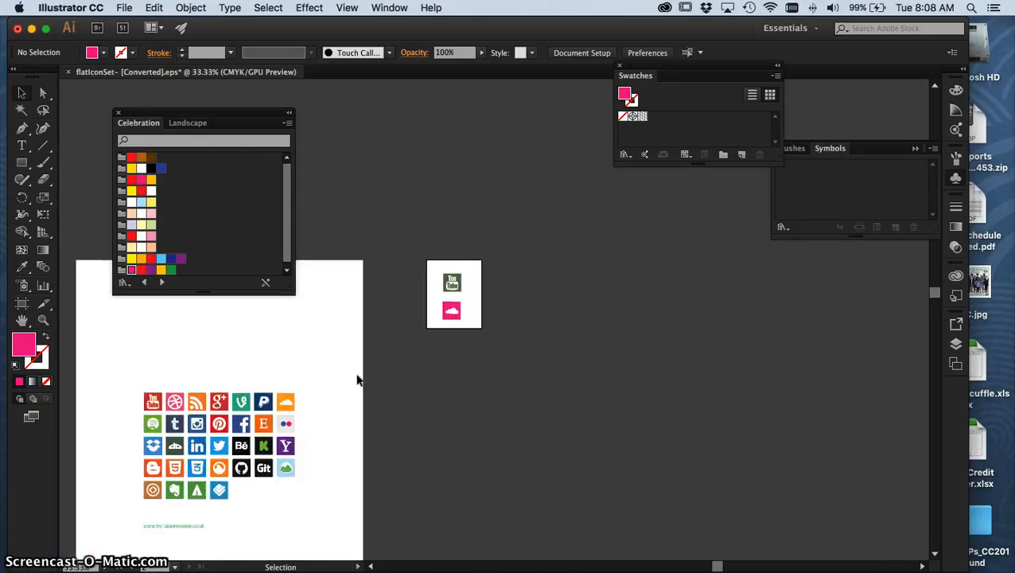
left_click_drag(350, 376, 593, 362)
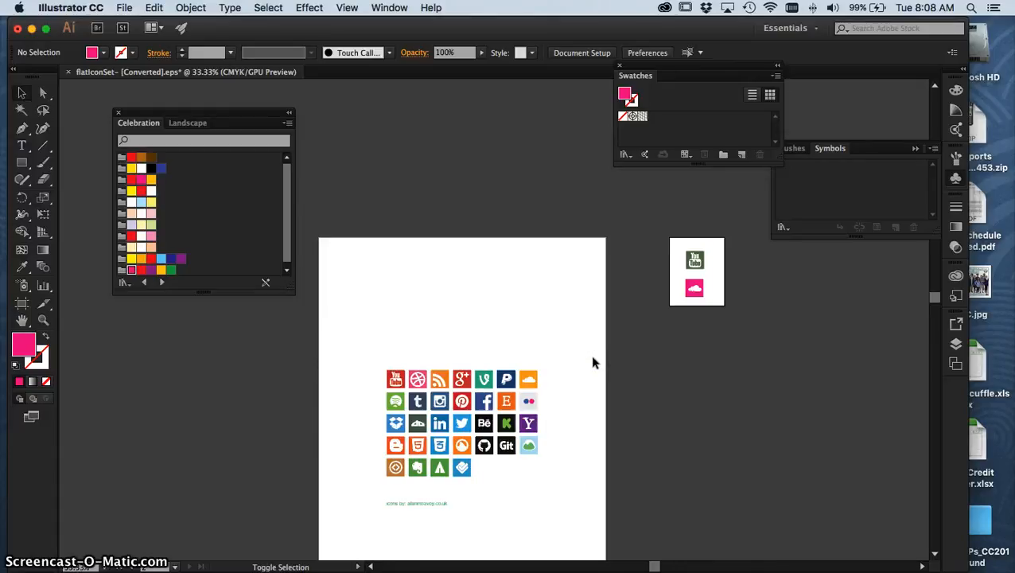
key("shift+o")
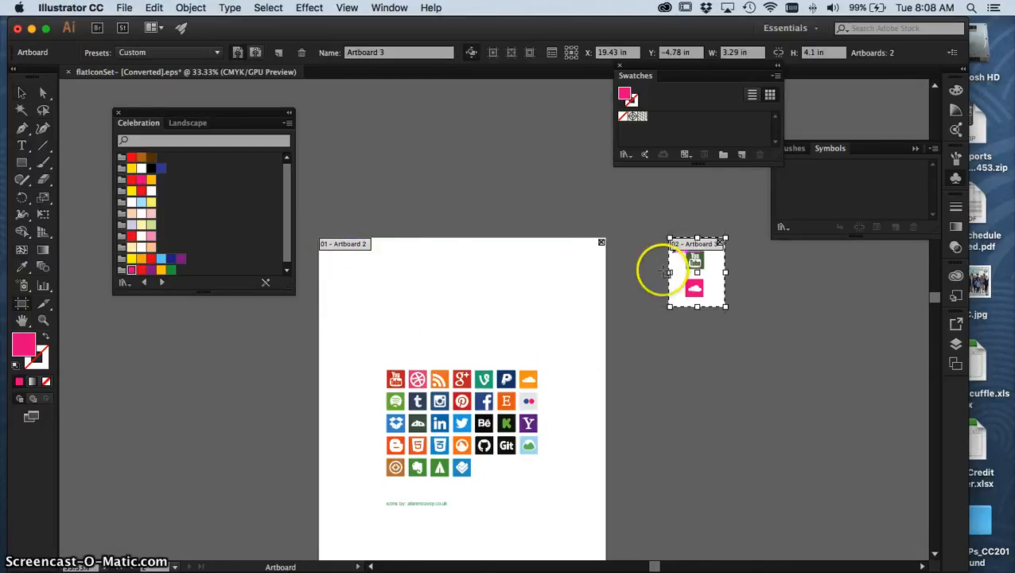
key("Escape")
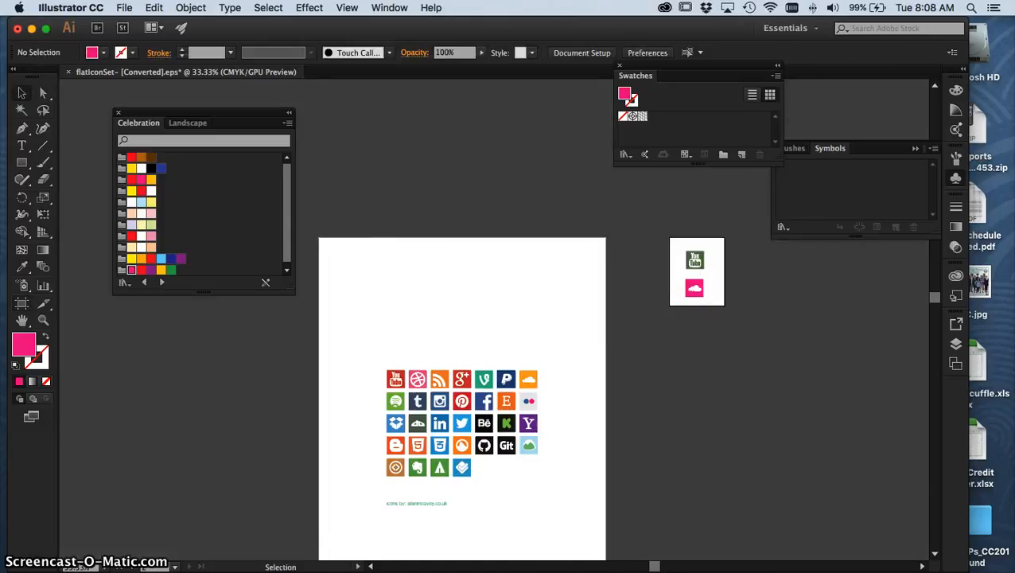
Start an Export As of the document and choose PNG (png) as the file format.
left_click(119, 8)
mouse_move(154, 8)
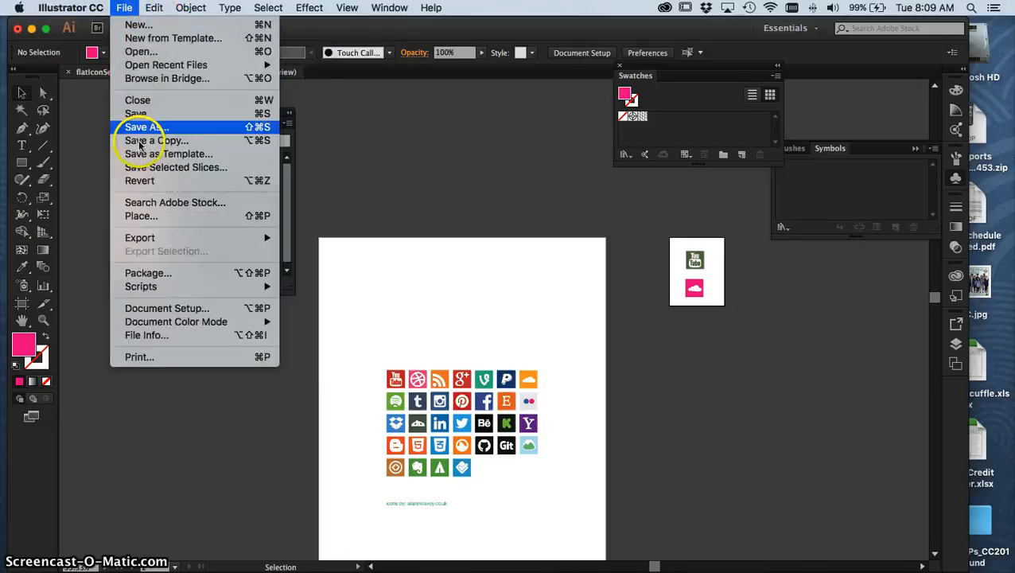
mouse_move(275, 237)
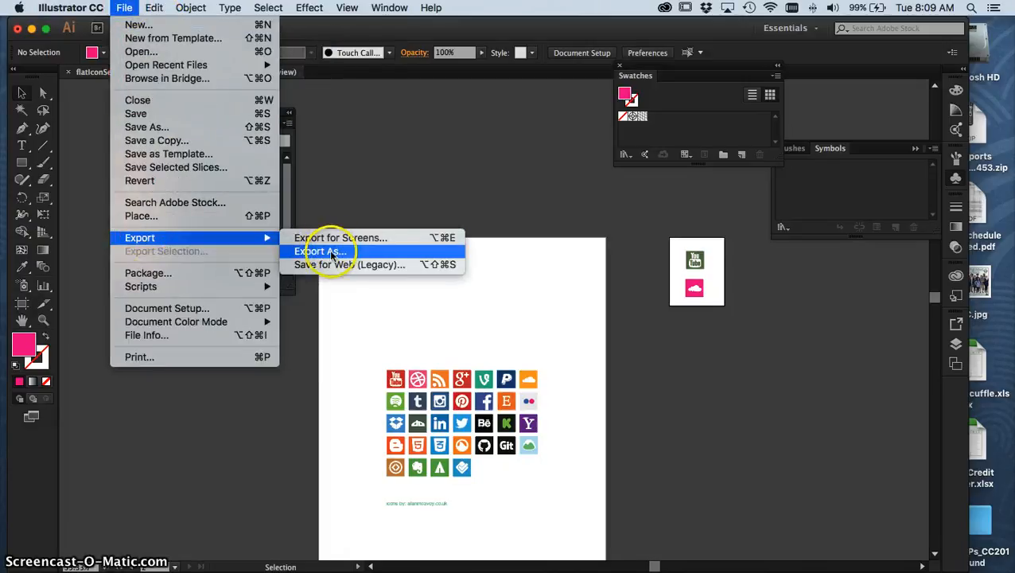
left_click(333, 255)
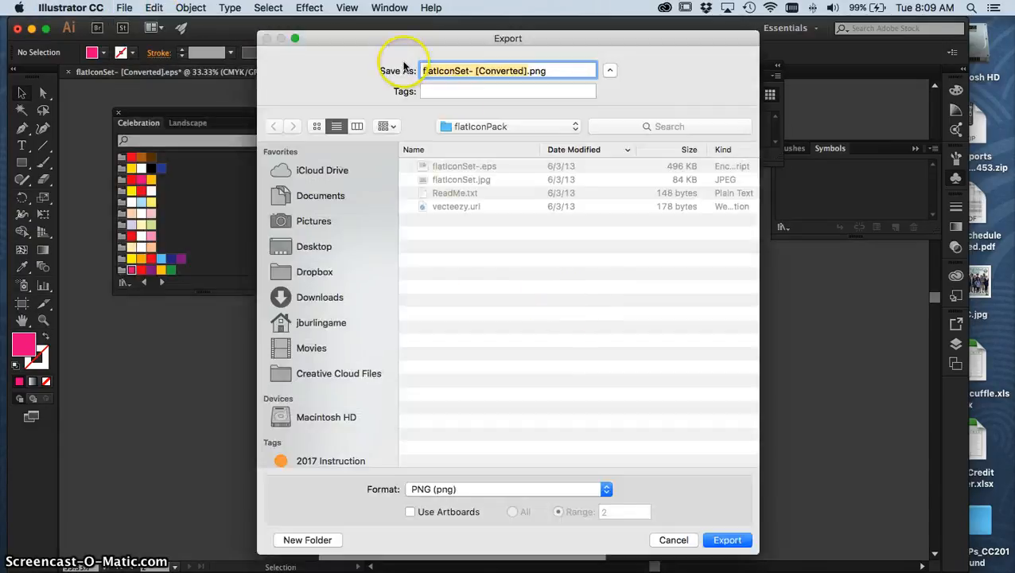
left_click_drag(363, 41, 250, 27)
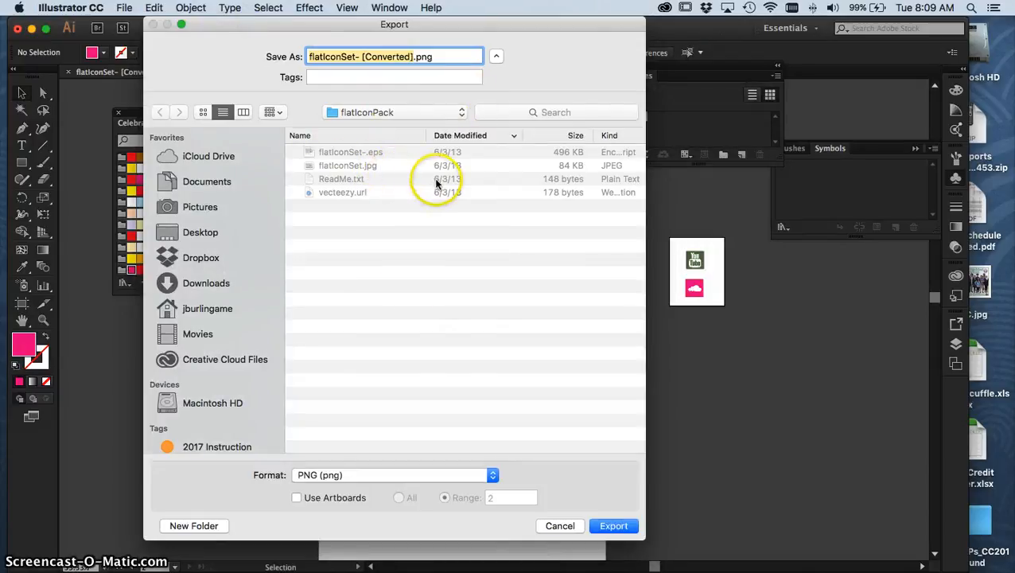
left_click(494, 475)
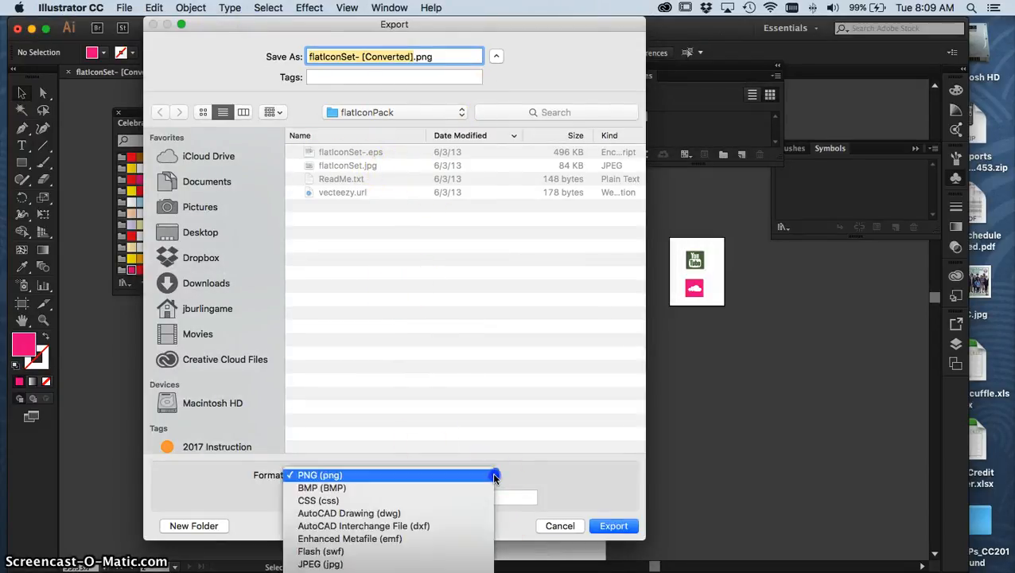
left_click(328, 475)
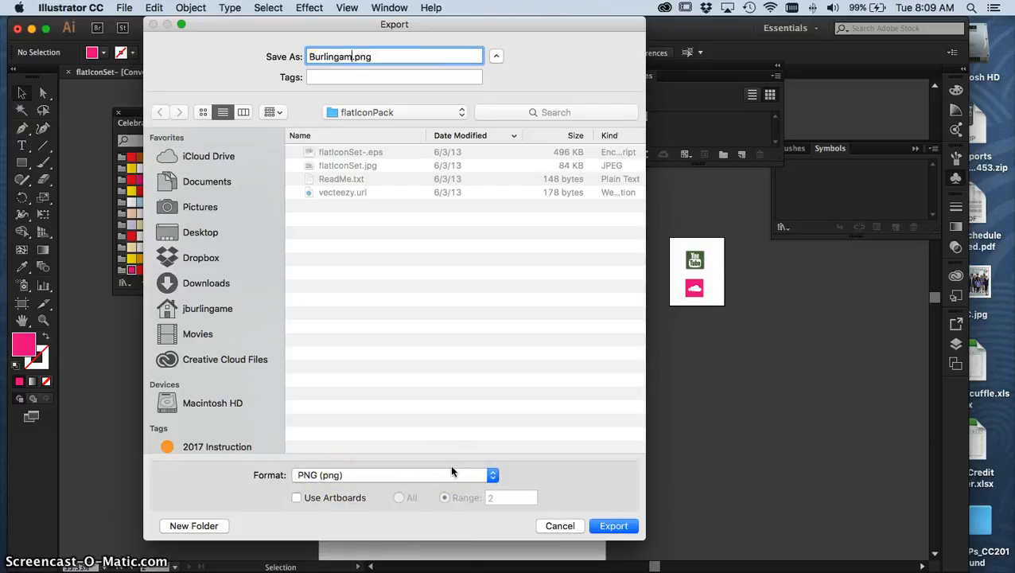
Name the export file with the student's last name and choose the Desktop as its save location.
type("e")
left_click(410, 205)
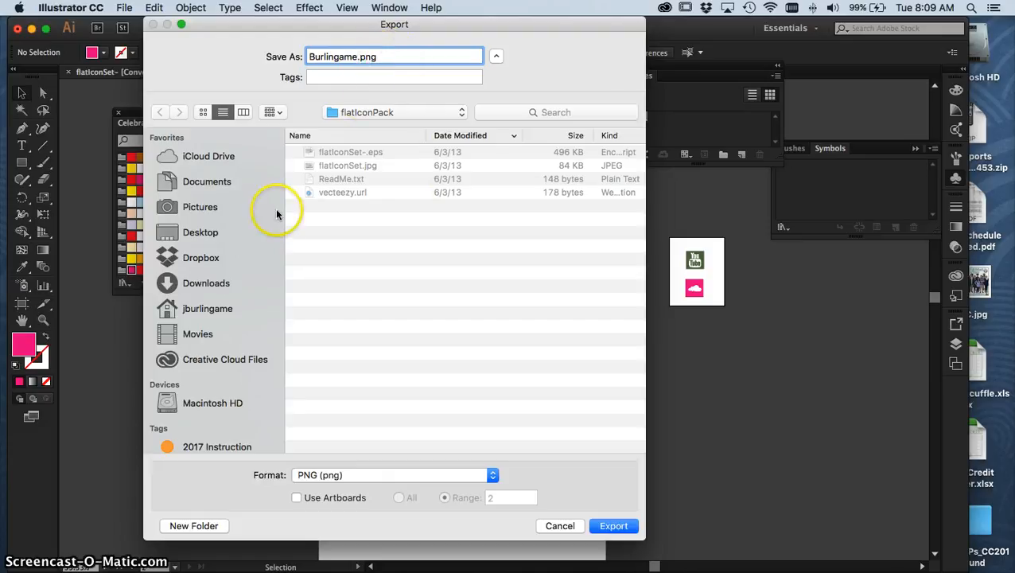
left_click(197, 232)
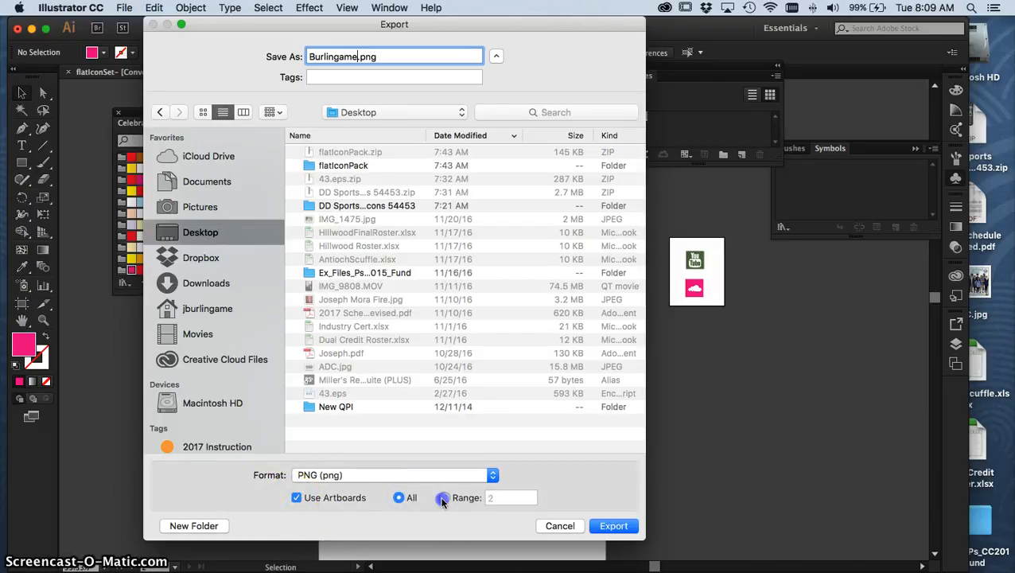
Restrict the export to the small icon artboard with Use Artboards and Range 2, and proceed to the PNG options.
left_click(398, 497)
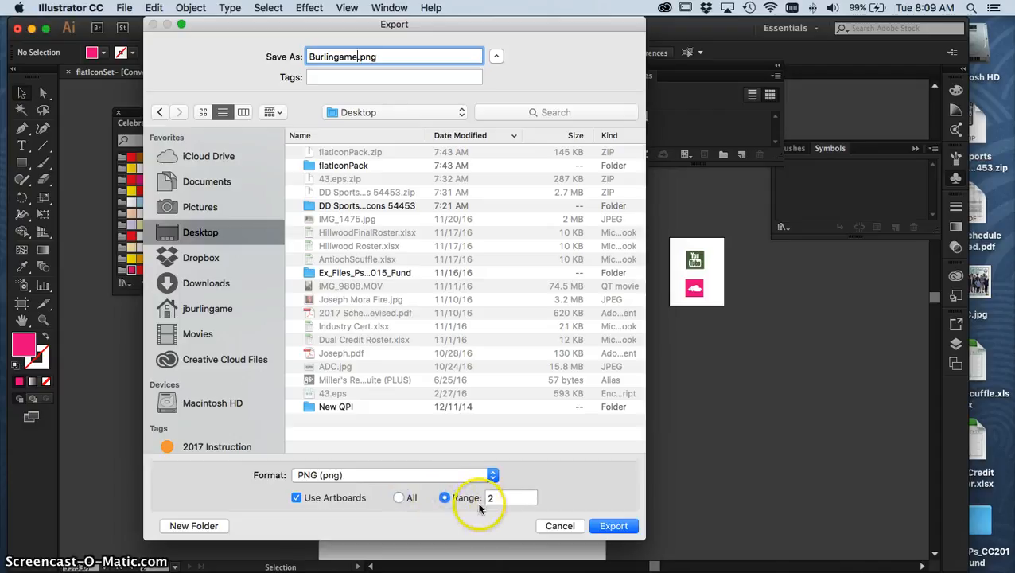
left_click_drag(423, 25, 877, 51)
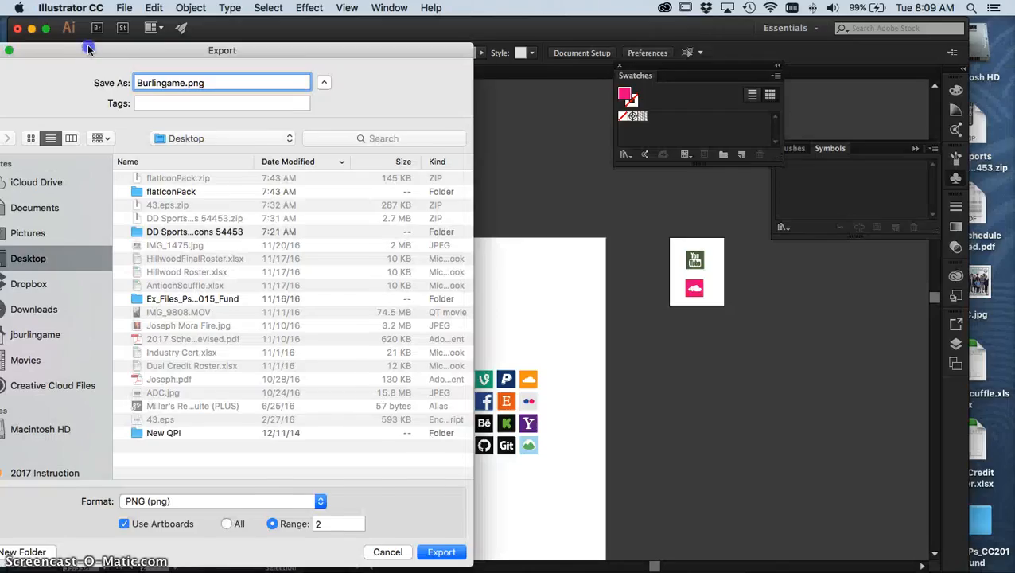
left_click_drag(91, 46, 169, 39)
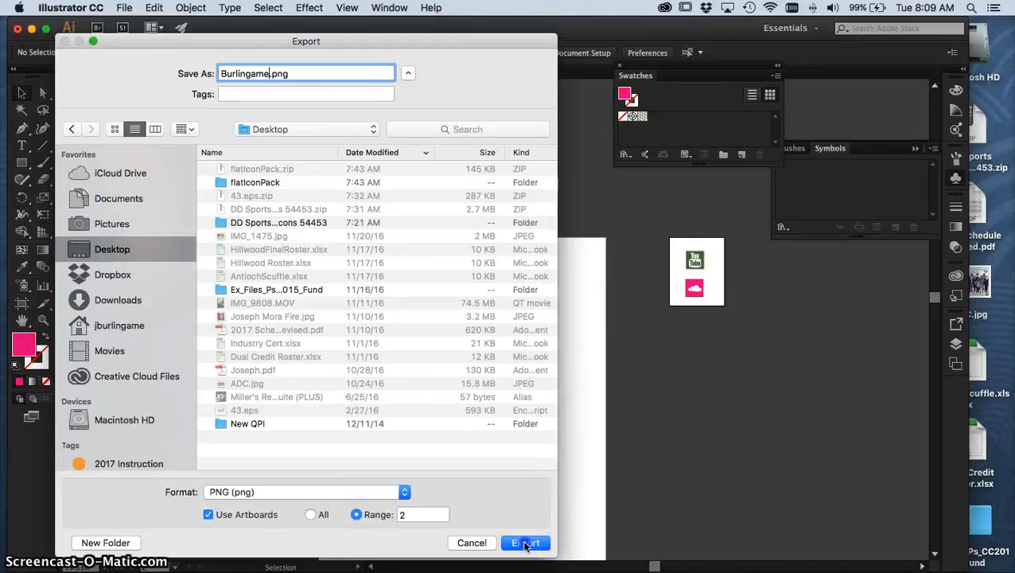
left_click(525, 542)
Choose Screen (72 ppi) as the PNG resolution and complete the export.
left_click_drag(115, 81, 428, 74)
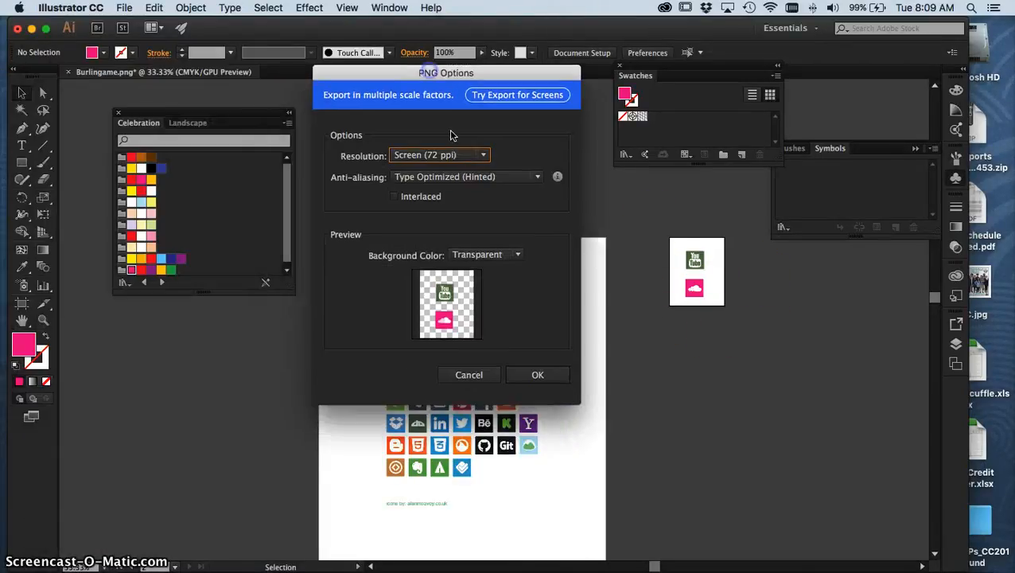
left_click(441, 154)
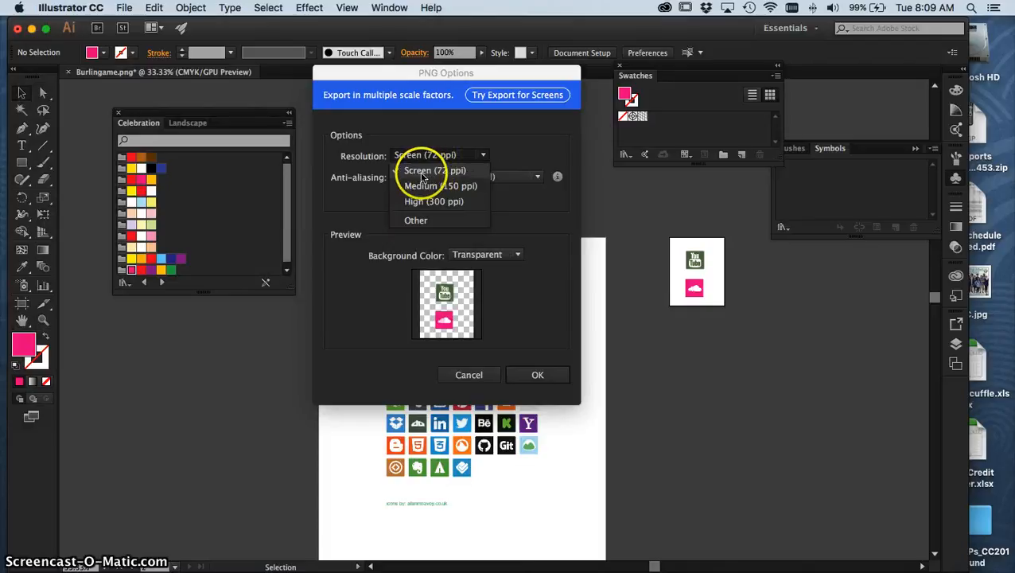
left_click(433, 173)
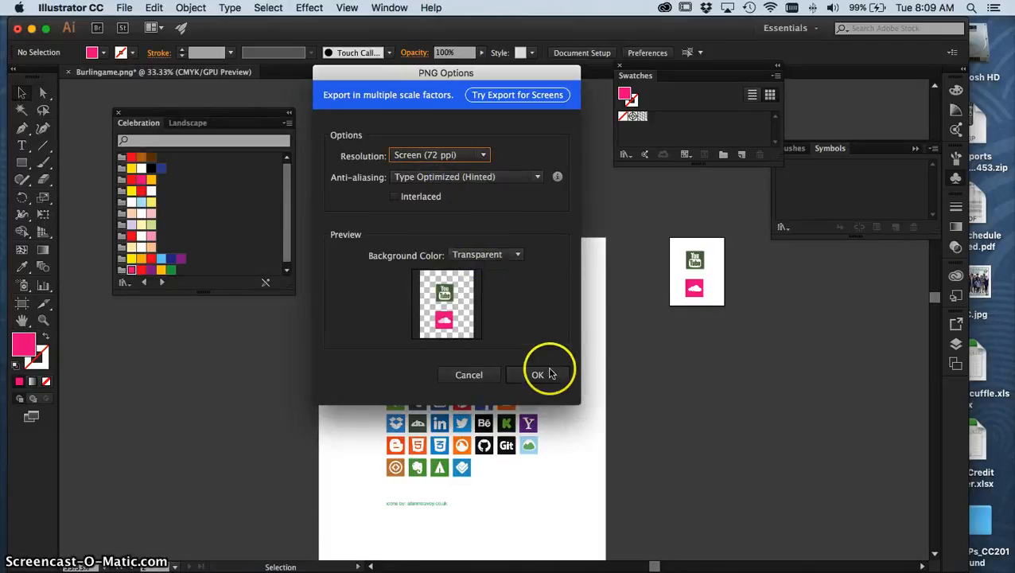
left_click(517, 377)
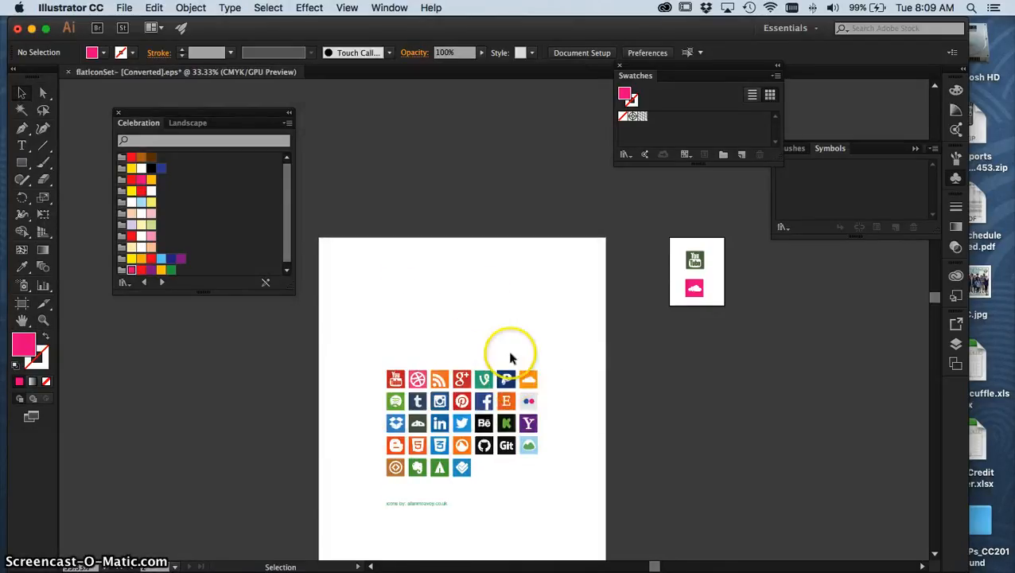